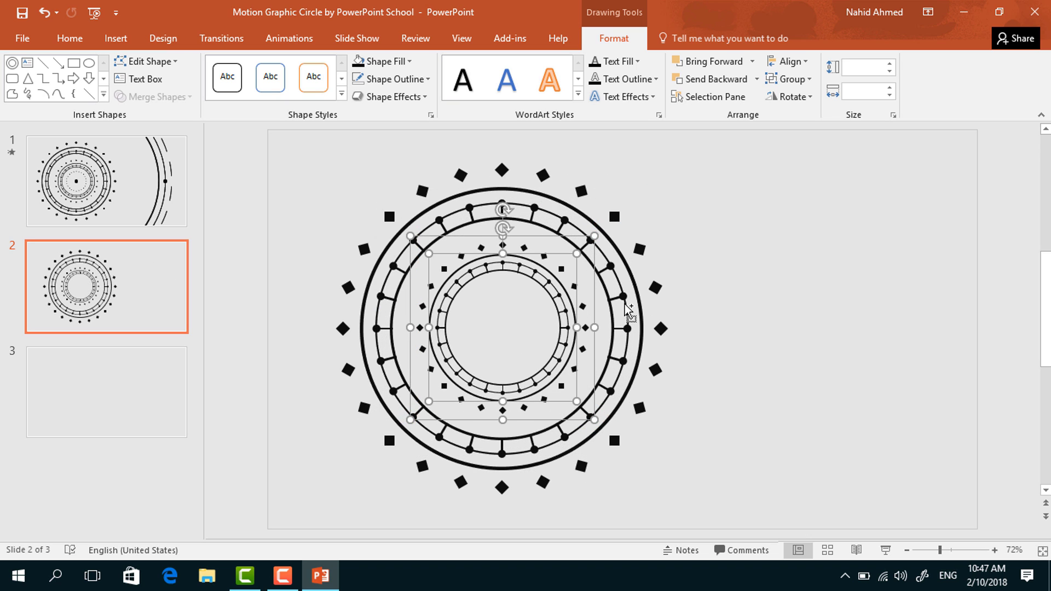
- Align the outer and inner rings with Align Center and Align Middle so they share one centre
left_click(612, 306, "shift")
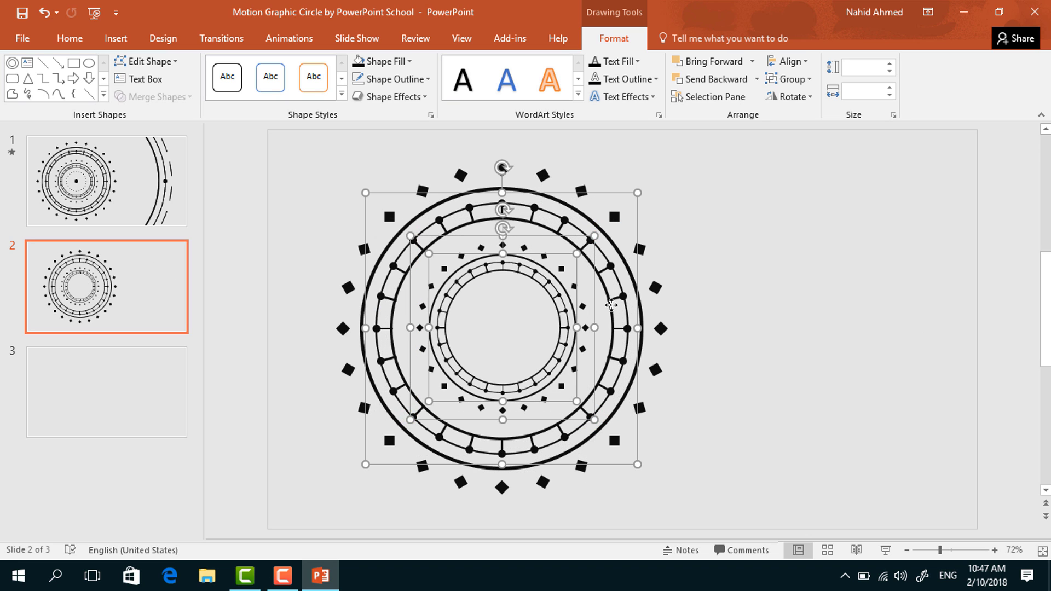
left_click(789, 62)
left_click(798, 102)
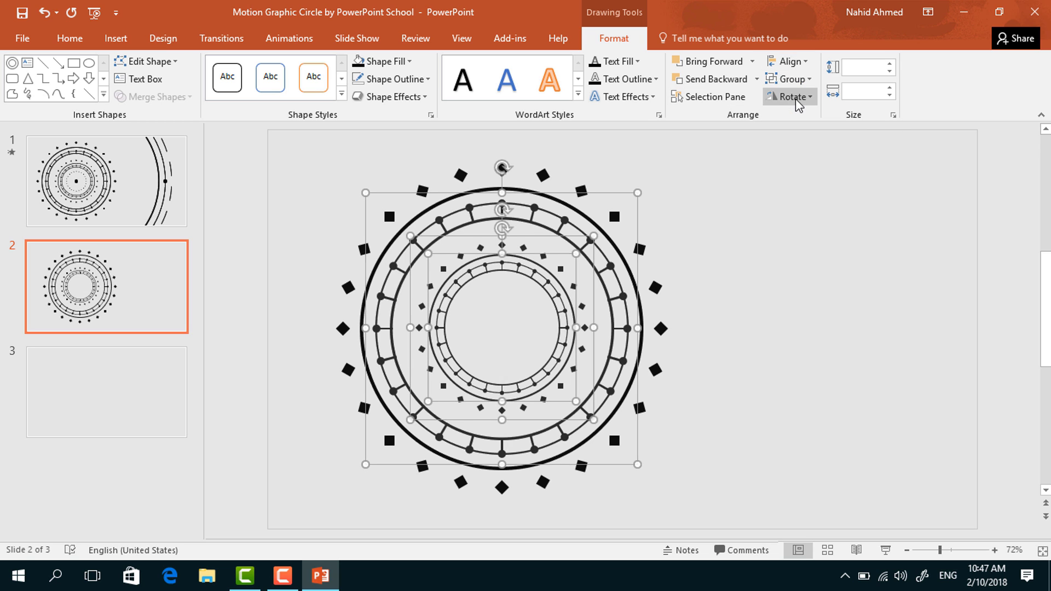
left_click(789, 62)
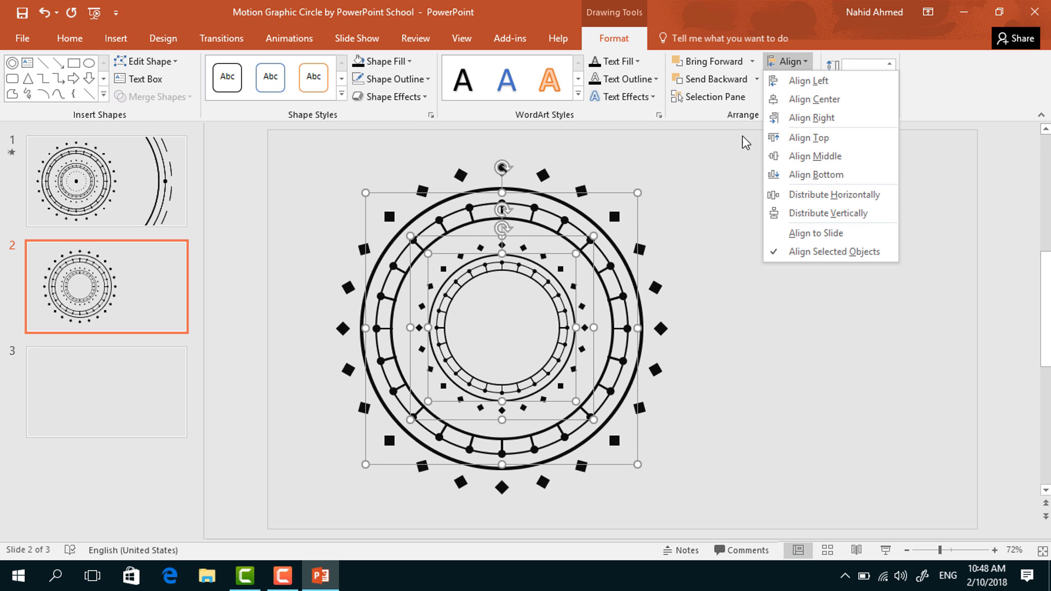
left_click(800, 157)
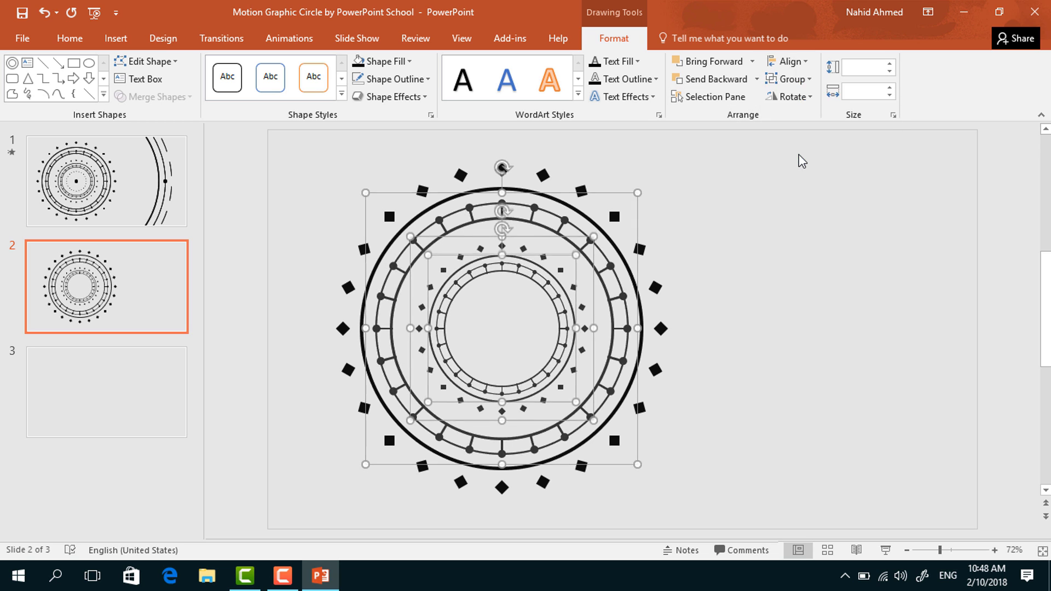
left_click(760, 283)
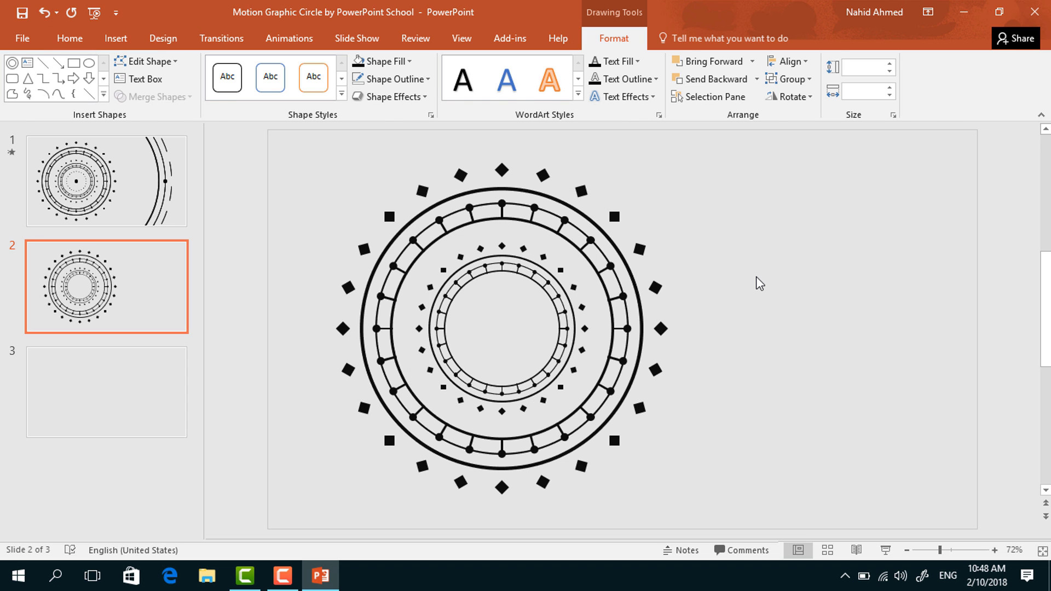
- Move the dotted ring aside and shrink it to 1.4"
left_click(575, 287)
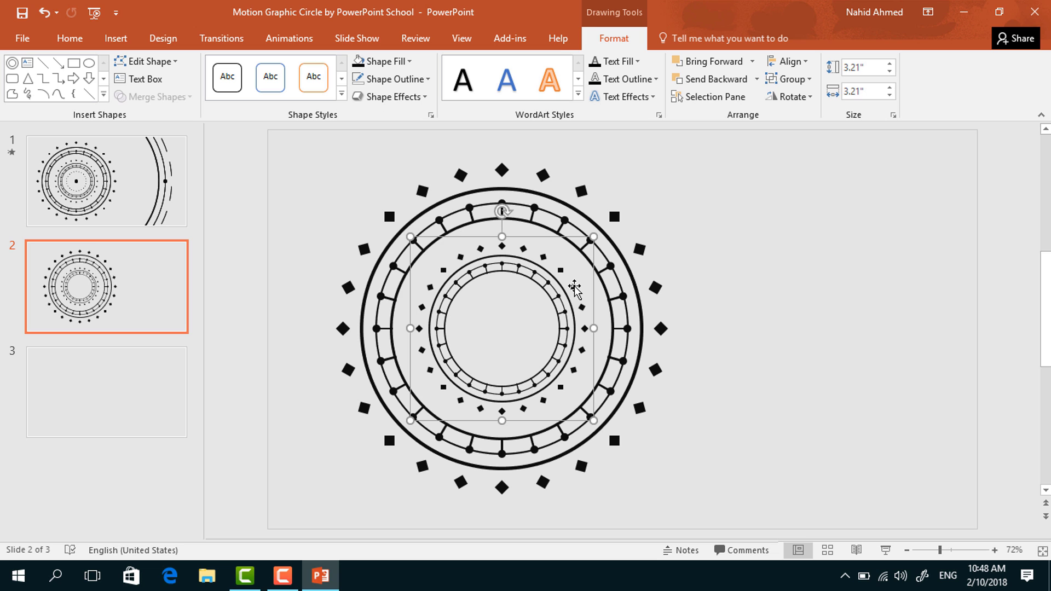
left_click_drag(574, 287, 875, 327)
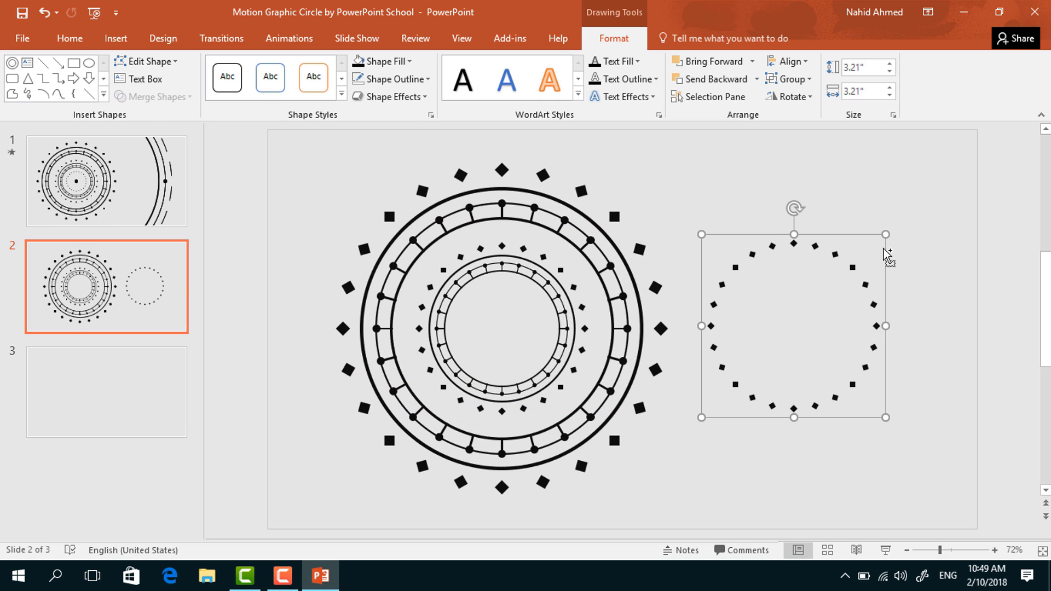
left_click_drag(885, 234, 529, 306)
- Centre the small dotted ring on the innermost ring with Align Center and Align Middle
left_click(561, 316, "shift")
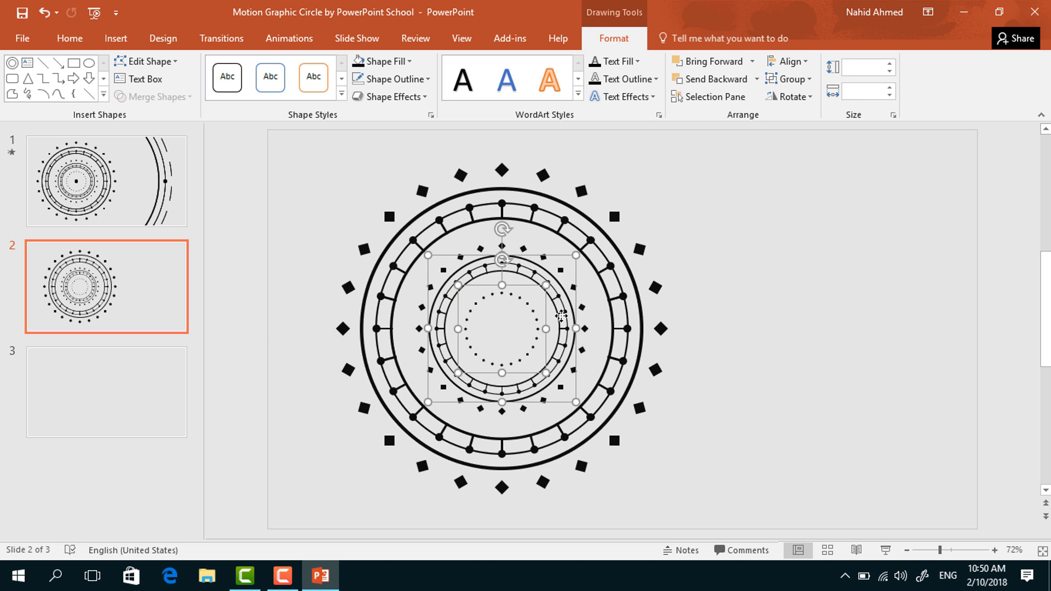
left_click(788, 61)
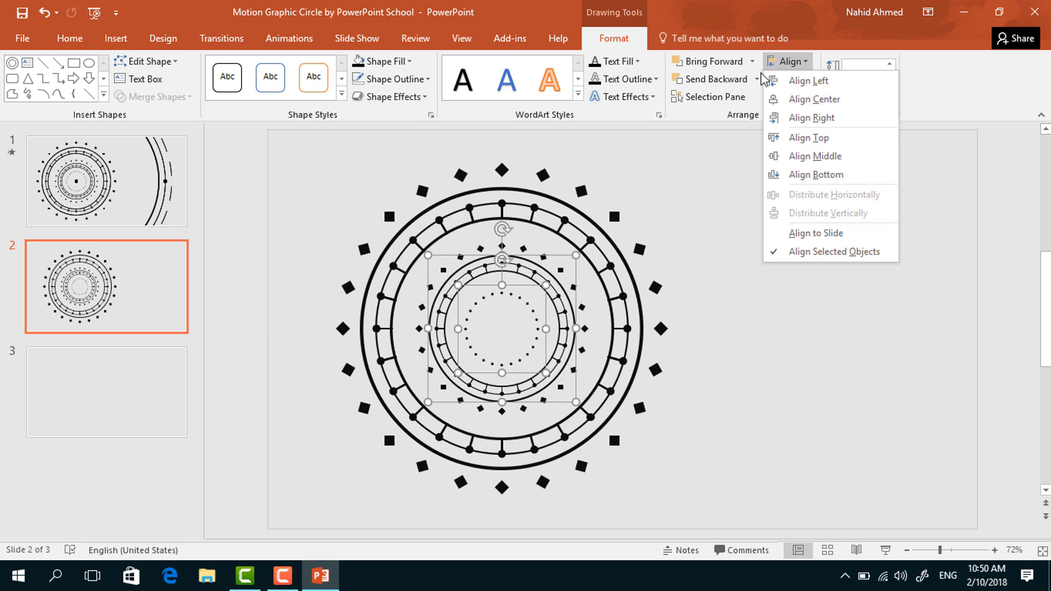
left_click(787, 101)
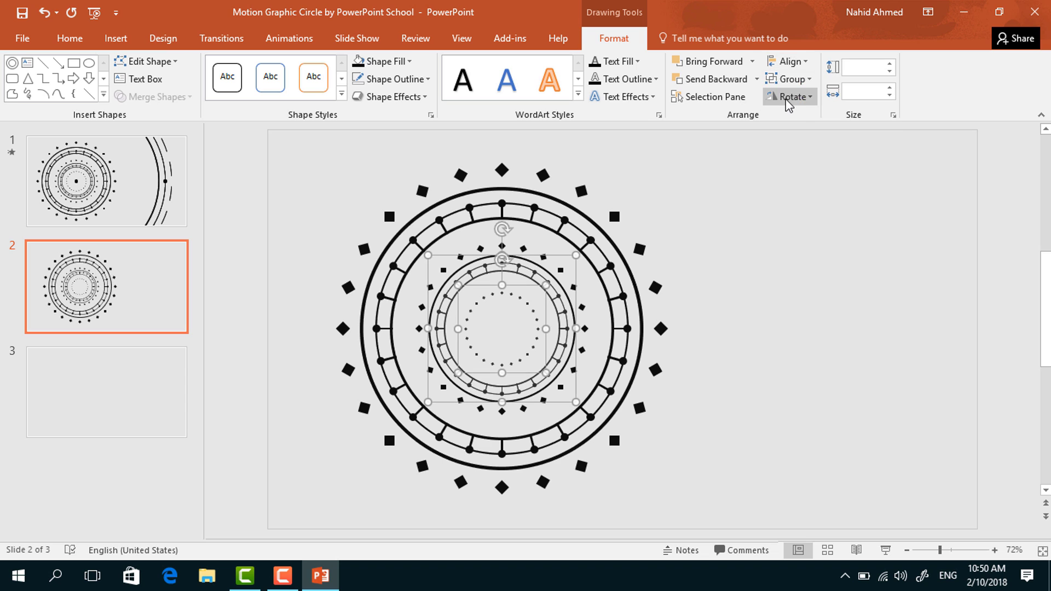
left_click(789, 63)
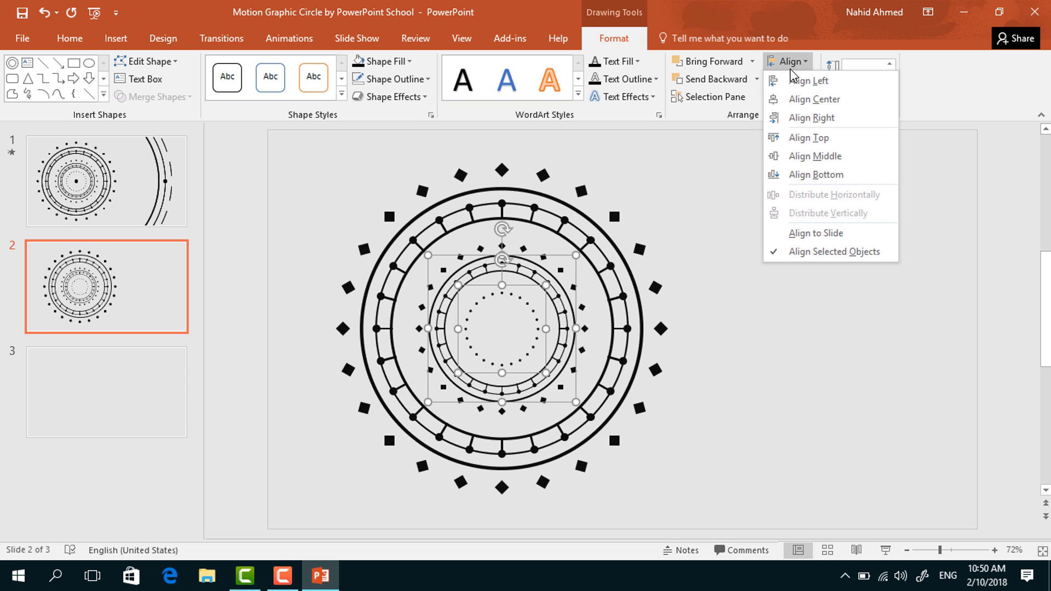
left_click(820, 155)
left_click(789, 324)
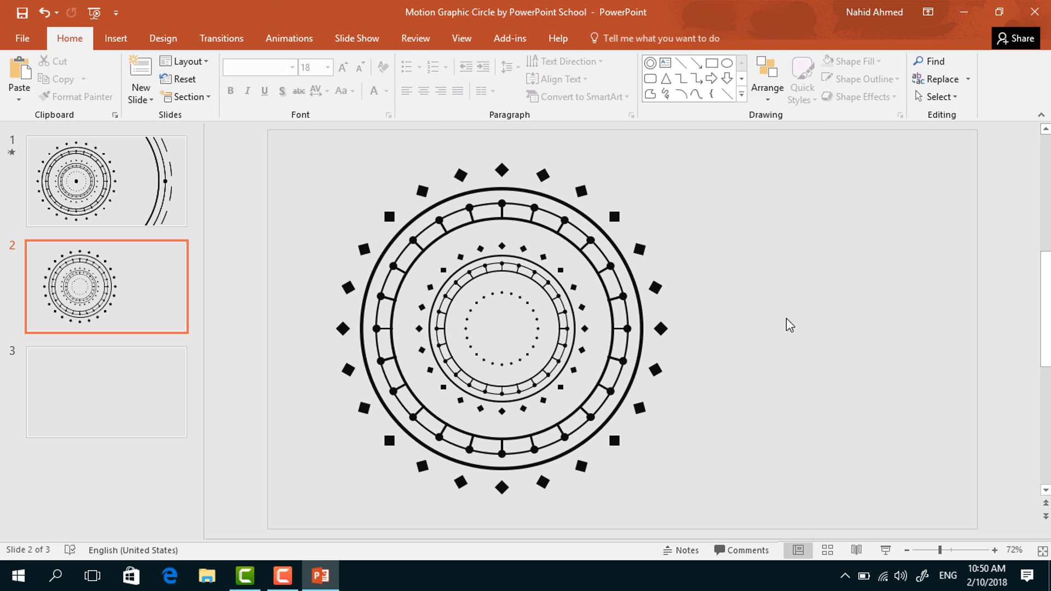
- Draw a small circle at the slide centre with black fill and no outline
left_click(727, 63)
left_click_drag(495, 314, 510, 330)
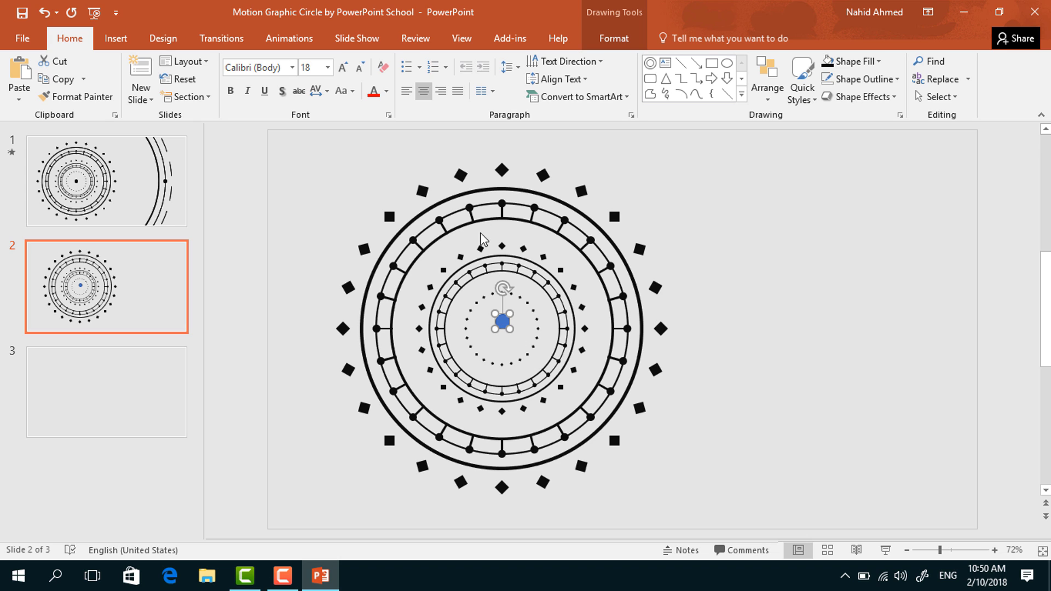
left_click(614, 38)
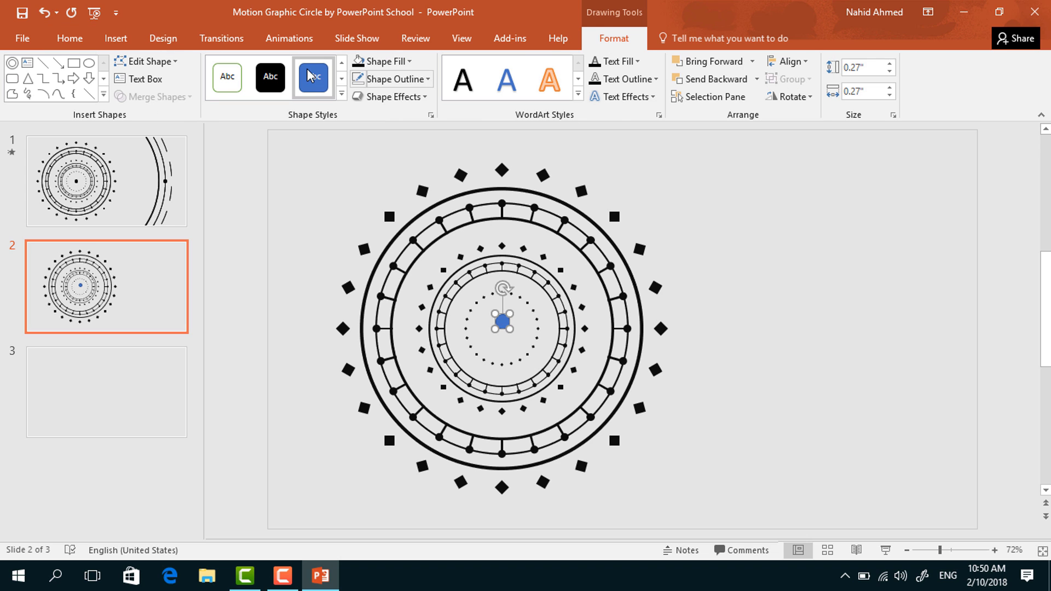
left_click(376, 61)
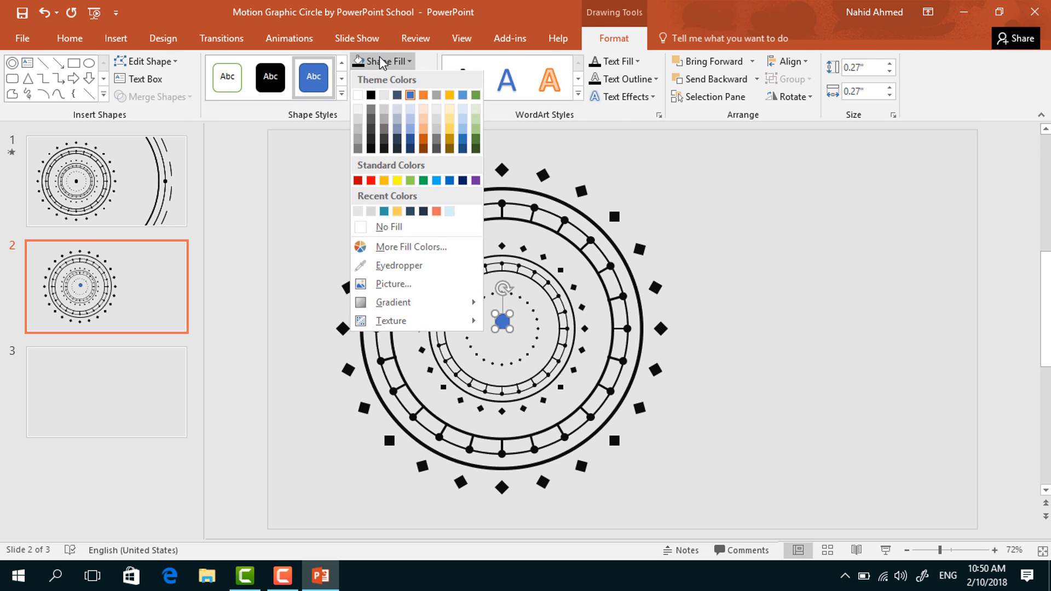
left_click(371, 150)
left_click(389, 78)
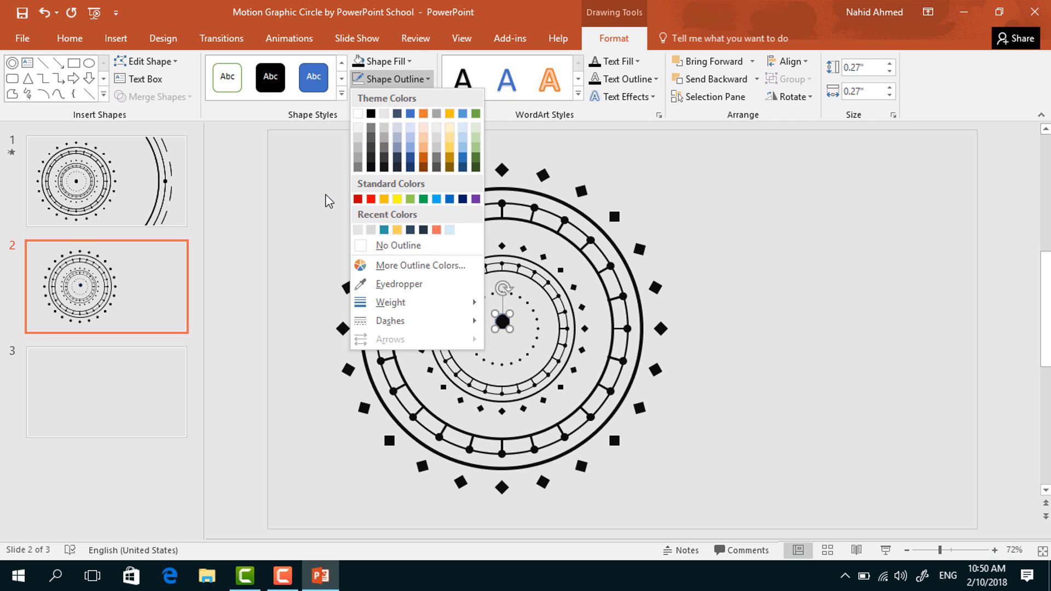
left_click(378, 245)
- Centre the black dot on the small dotted ring with Align Center and Align Middle
left_click(536, 332)
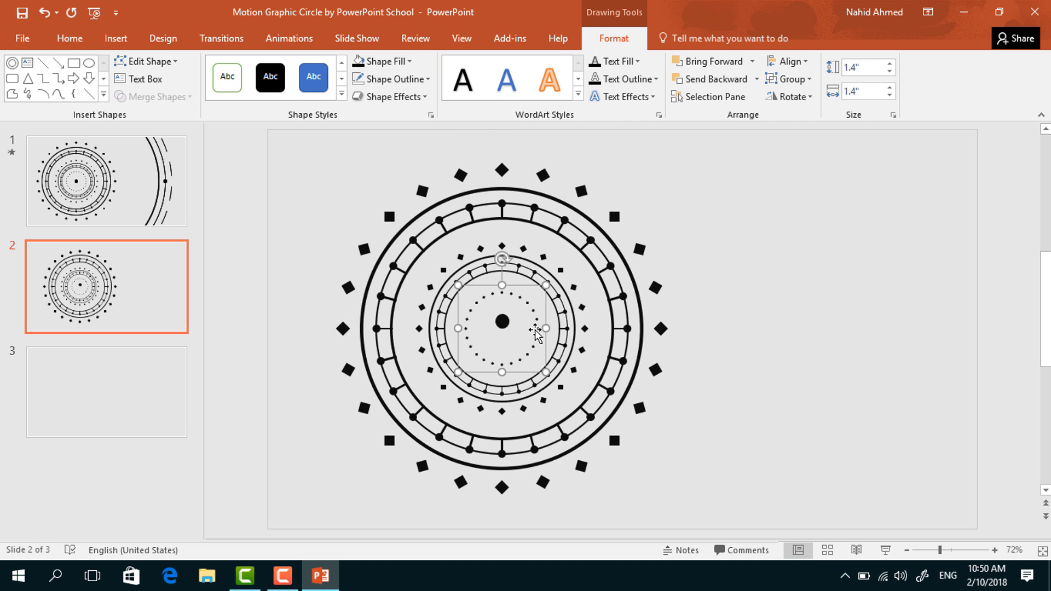
left_click(502, 322, "shift")
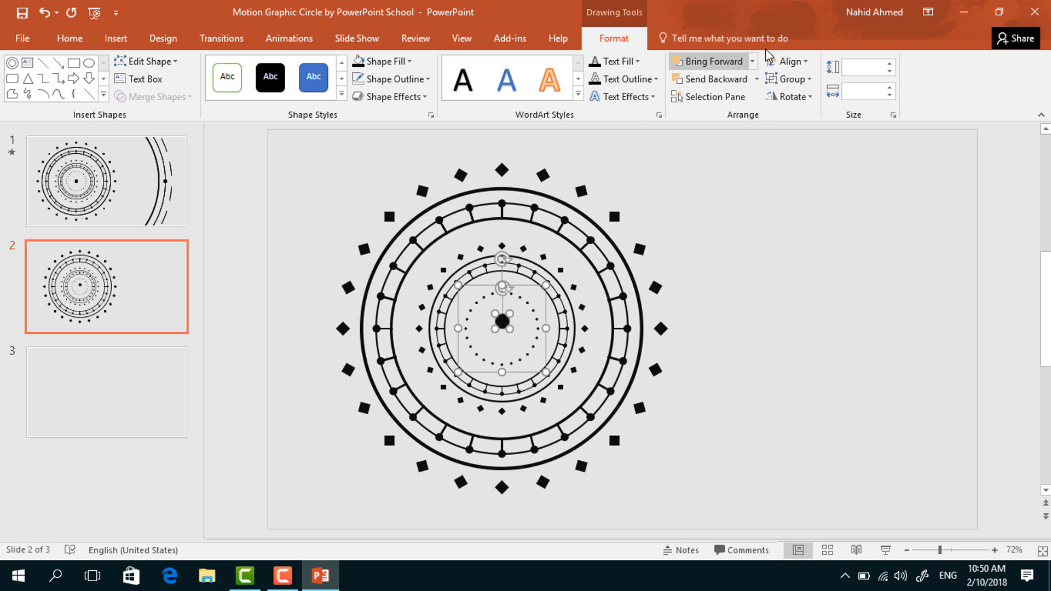
left_click(789, 61)
left_click(788, 101)
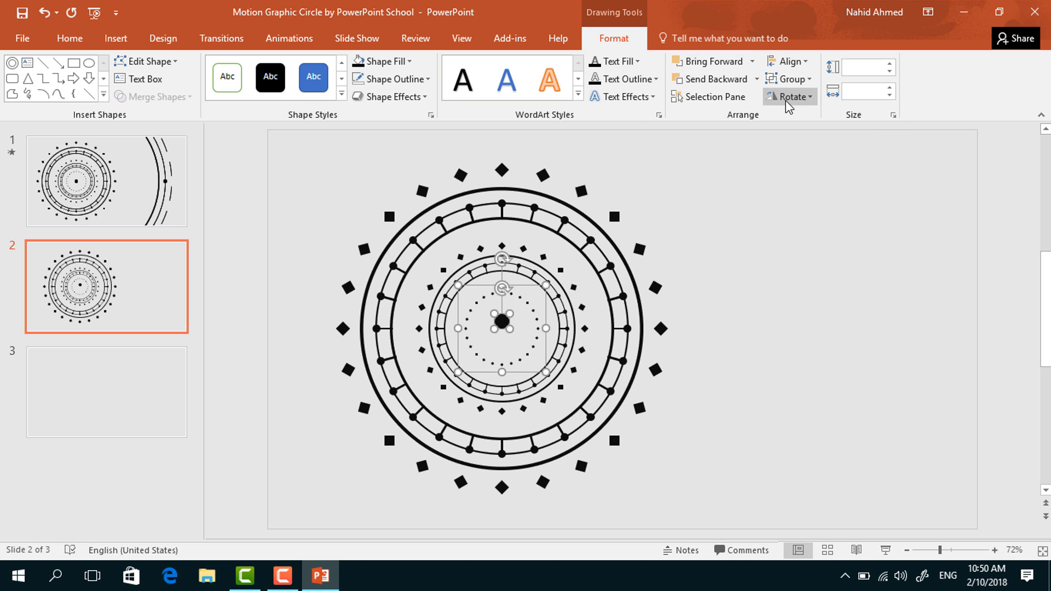
left_click(788, 62)
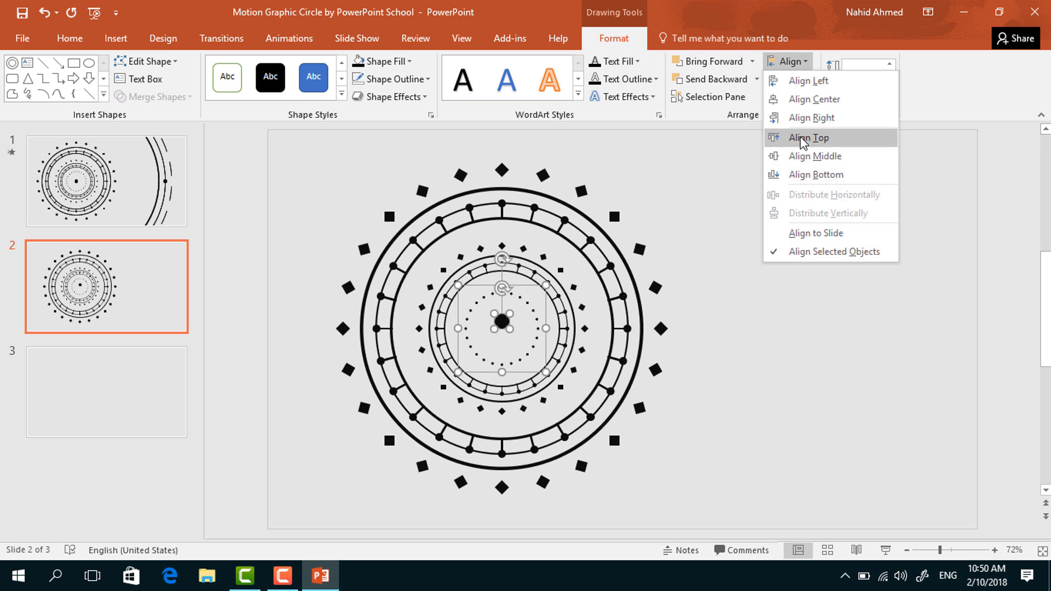
left_click(824, 160)
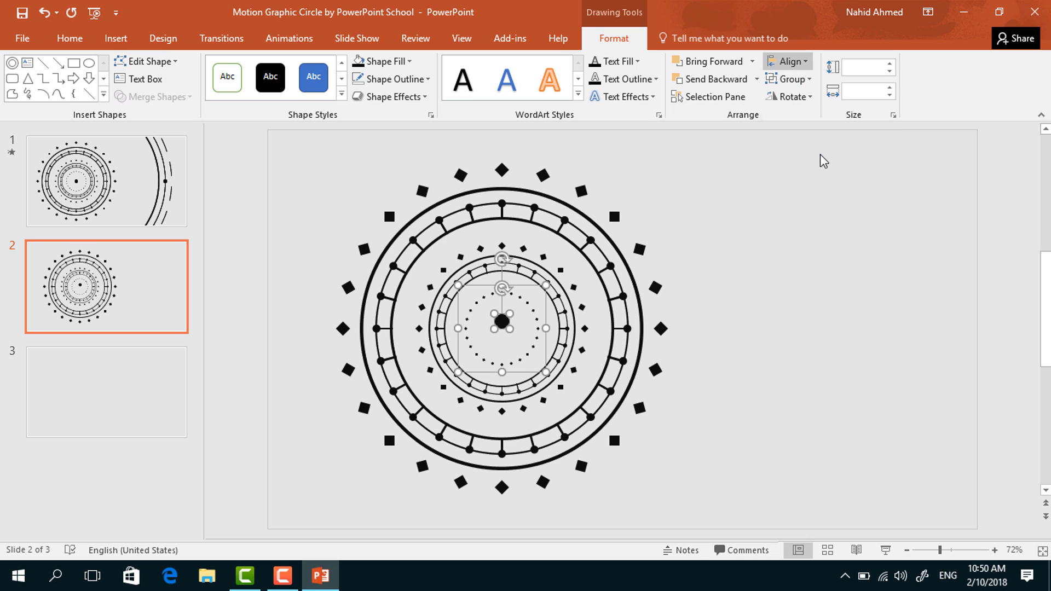
left_click(810, 299)
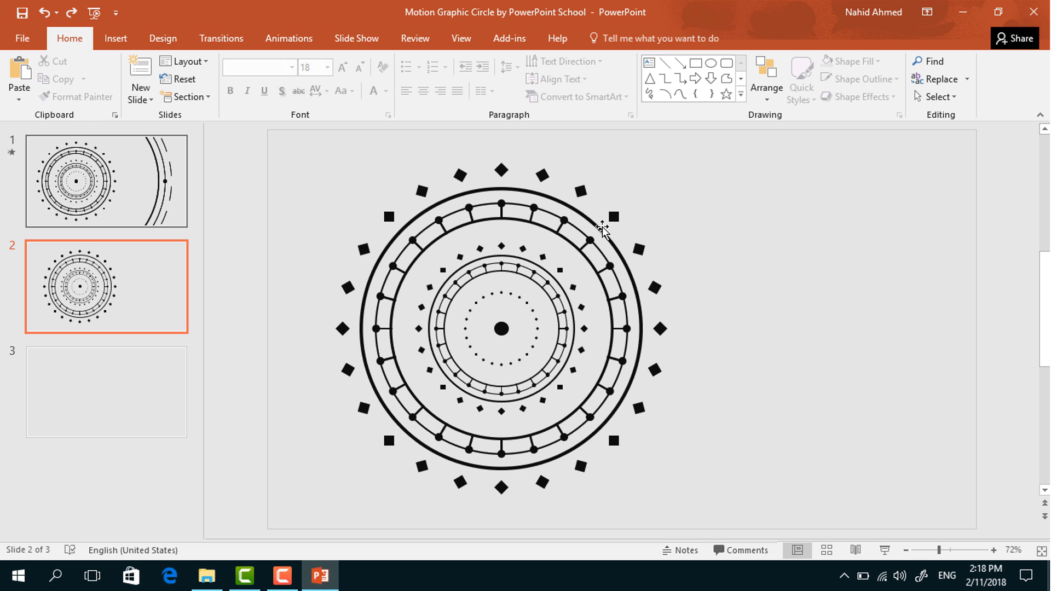
left_click(602, 228)
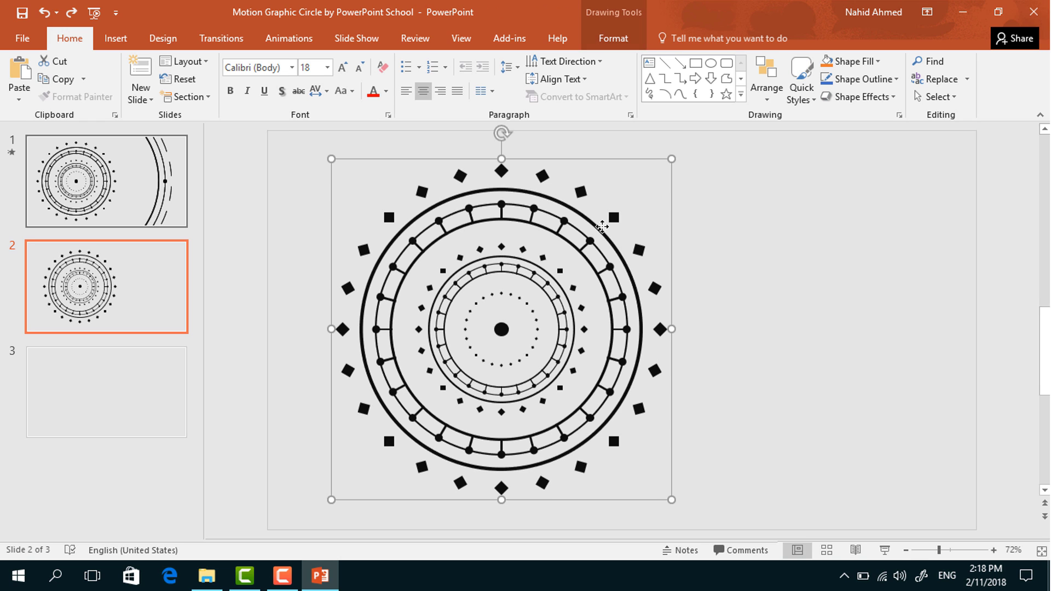
- Paste a copy of the thick outer ring onto slide 3 and move it to the left
left_click(570, 207)
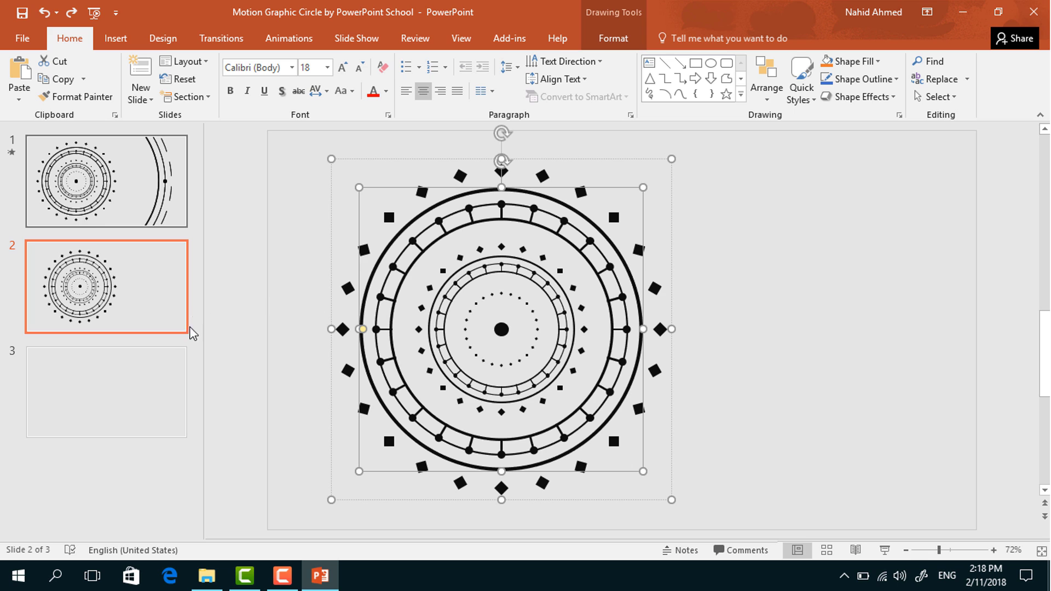
left_click(137, 397)
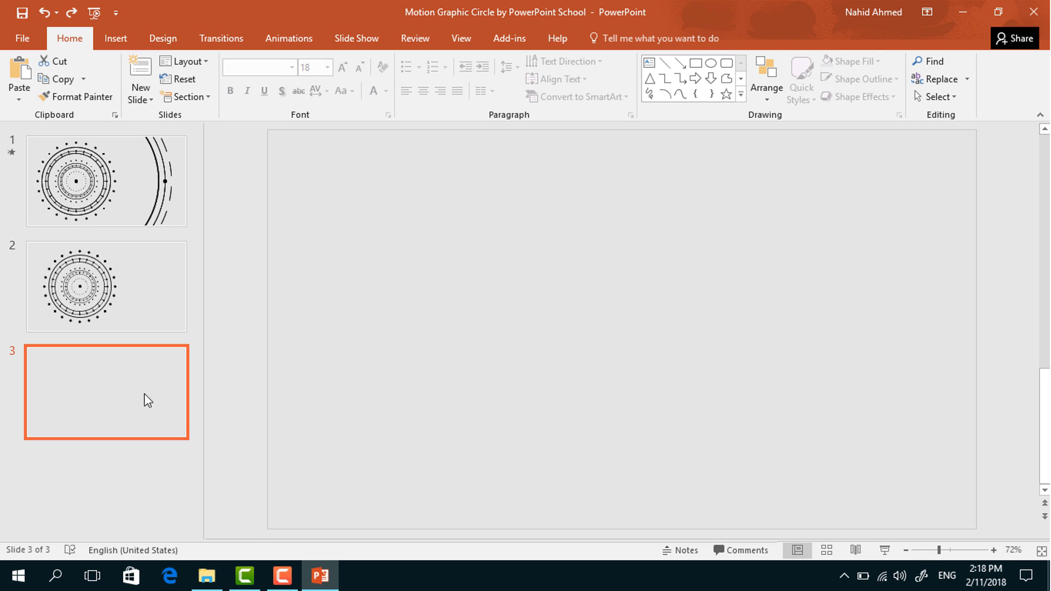
key("ctrl+v")
left_click_drag(639, 349, 875, 378)
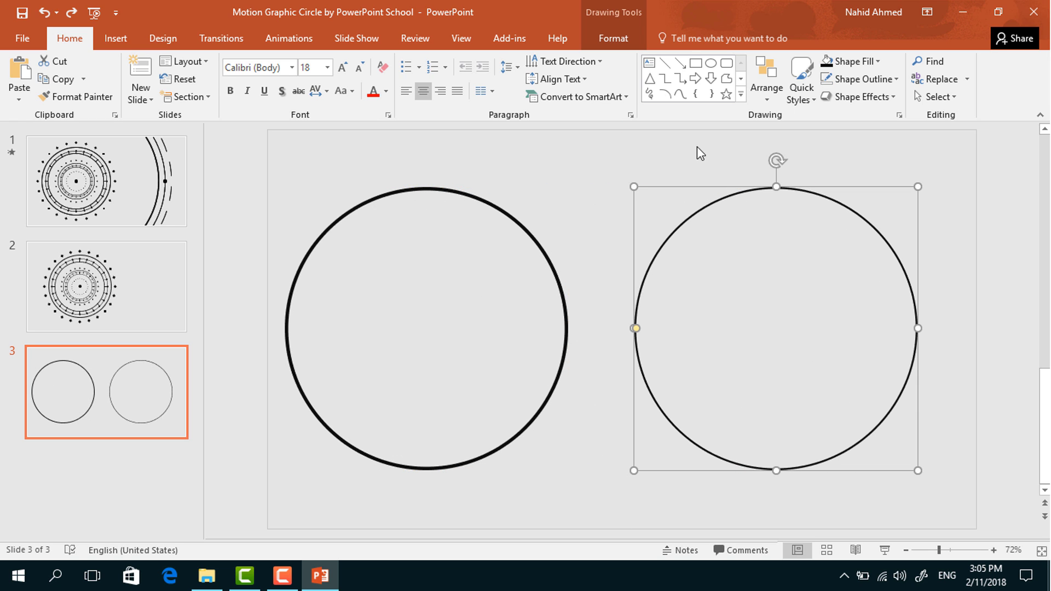
- Draw a tall thin bar centred on the right circle, then duplicate it with each copy rotated about 15°
left_click(697, 66)
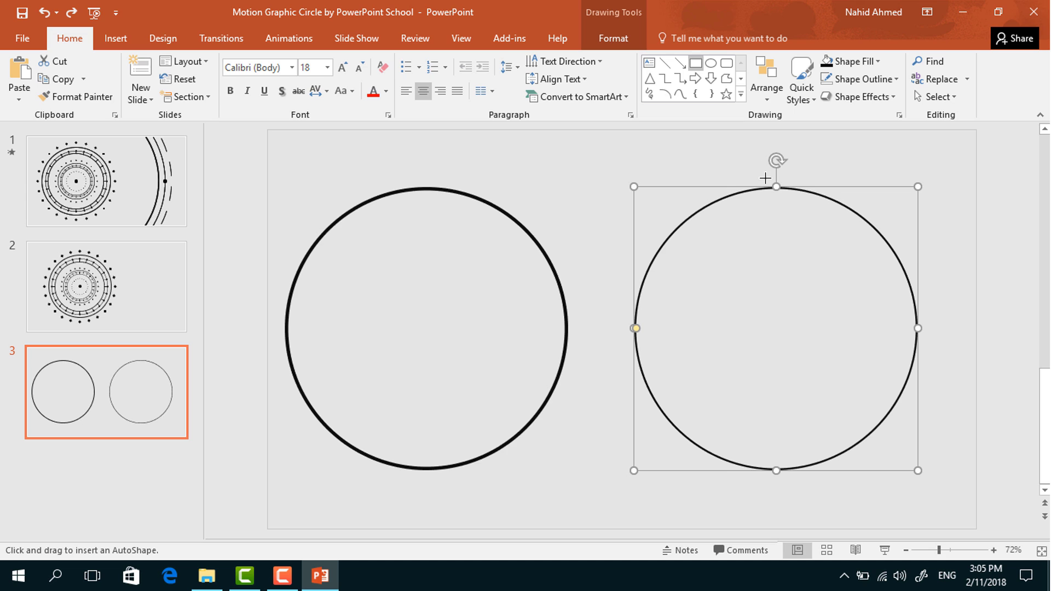
mouse_move(769, 174)
left_mouse_down()
mouse_move(795, 333)
mouse_move(778, 495)
left_mouse_up()
left_click_drag(772, 448, 775, 445)
key("ctrl+d")
left_click_drag(783, 271, 777, 268)
left_click_drag(776, 141, 811, 521)
key("ctrl+d")
key("ctrl+d")
key("ctrl+d")
key("ctrl+d")
key("ctrl+d")
key("ctrl+d")
key("ctrl+d")
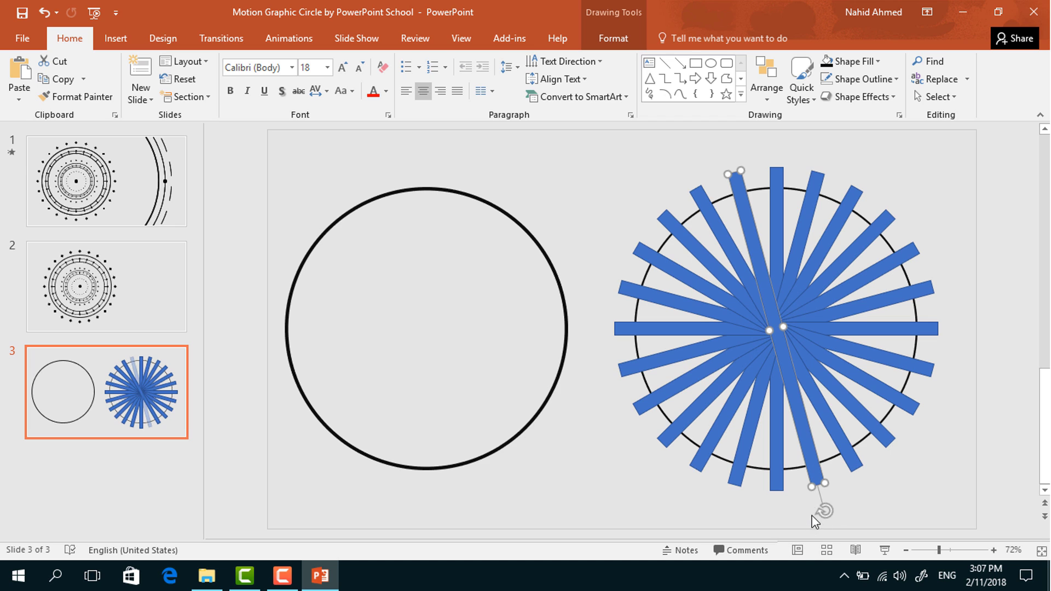
- Select all the blue bars of the burst, from the lower-right bar round to the vertical one
left_click(836, 434, "ctrl")
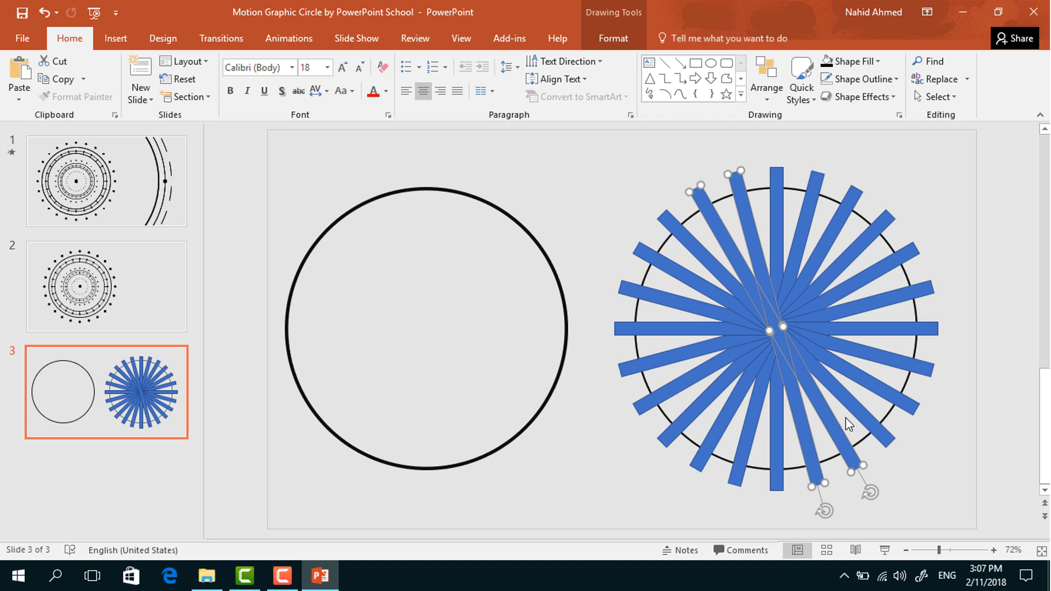
left_click(856, 412, "ctrl")
left_click(866, 375, "ctrl")
left_click(876, 352, "ctrl")
left_click(877, 327, "ctrl")
left_click(865, 306, "ctrl")
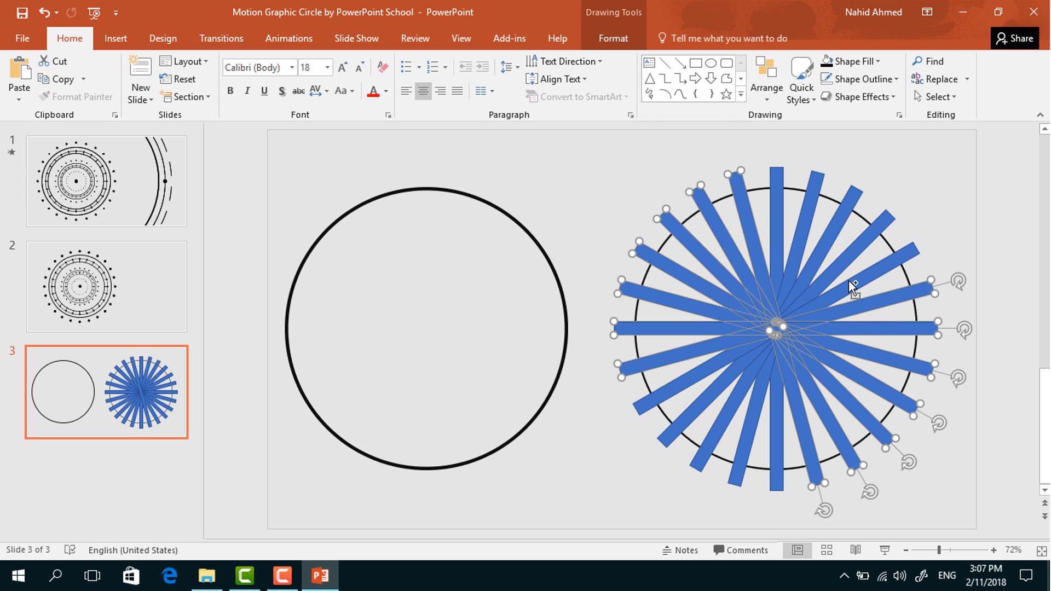
left_click(849, 282, "ctrl")
left_click(836, 261, "ctrl")
left_click(822, 251, "ctrl")
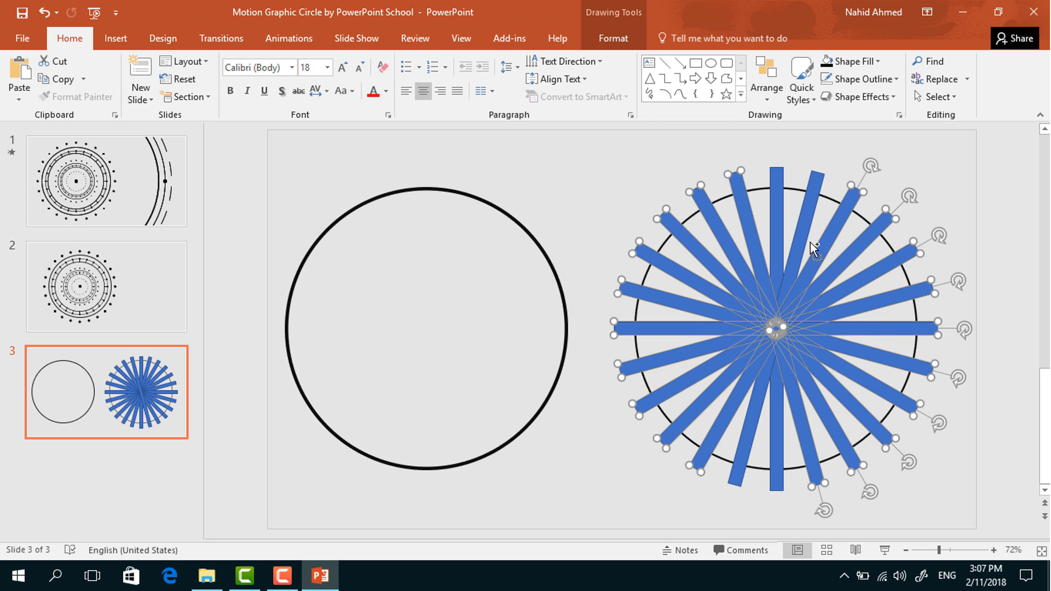
left_click(802, 237, "ctrl")
left_click(781, 224, "ctrl")
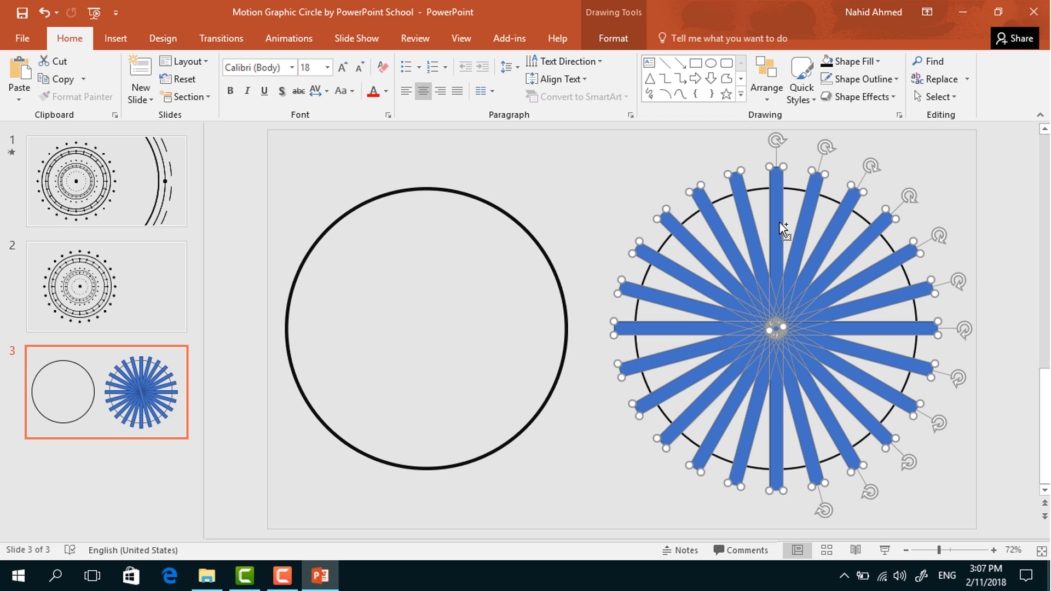
- Merge the selected bars into one shape with Merge Shapes > Union
left_click(613, 38)
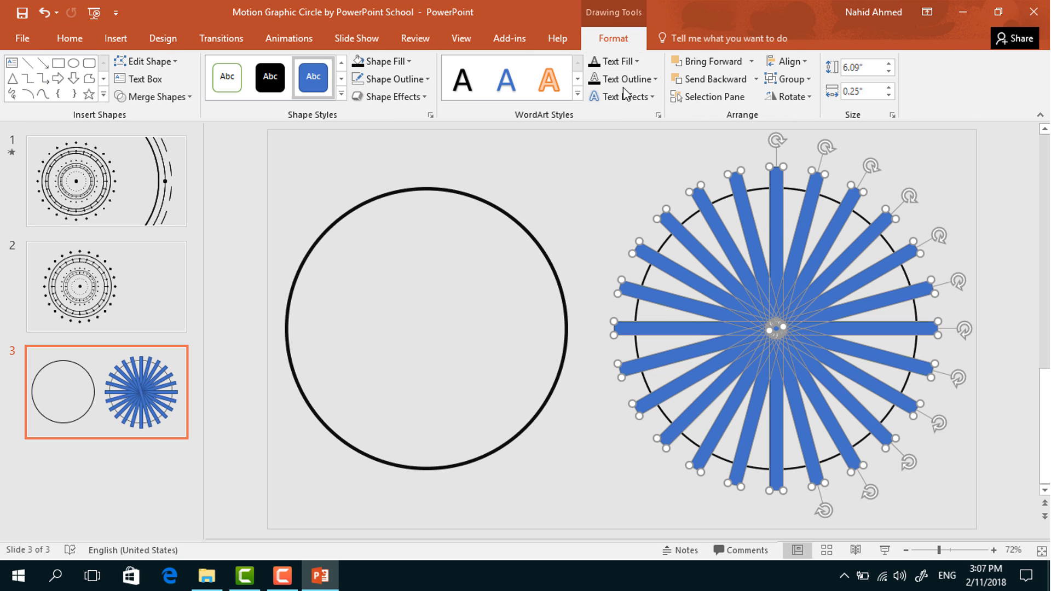
left_click(180, 99)
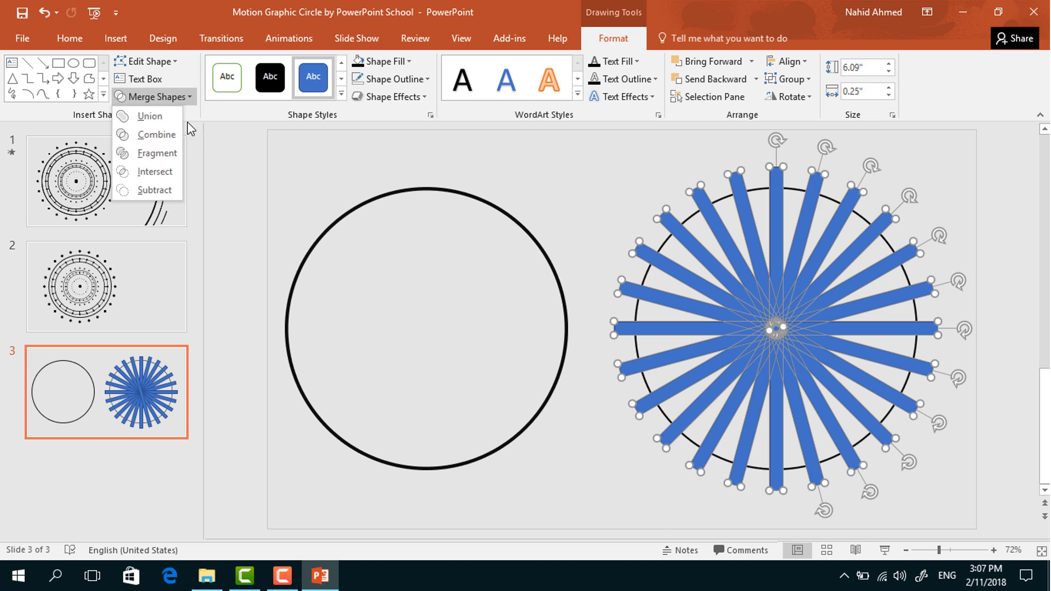
left_click(170, 116)
left_click(949, 233)
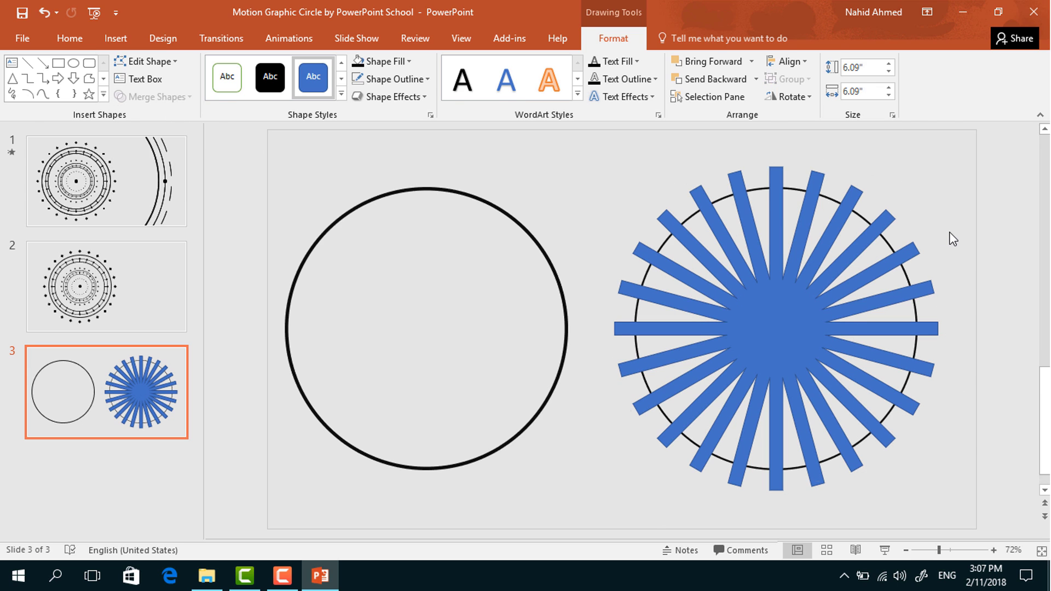
- Subtract the burst from the thinner circle, leaving a dashed ring of evenly spaced arcs
left_click(889, 245)
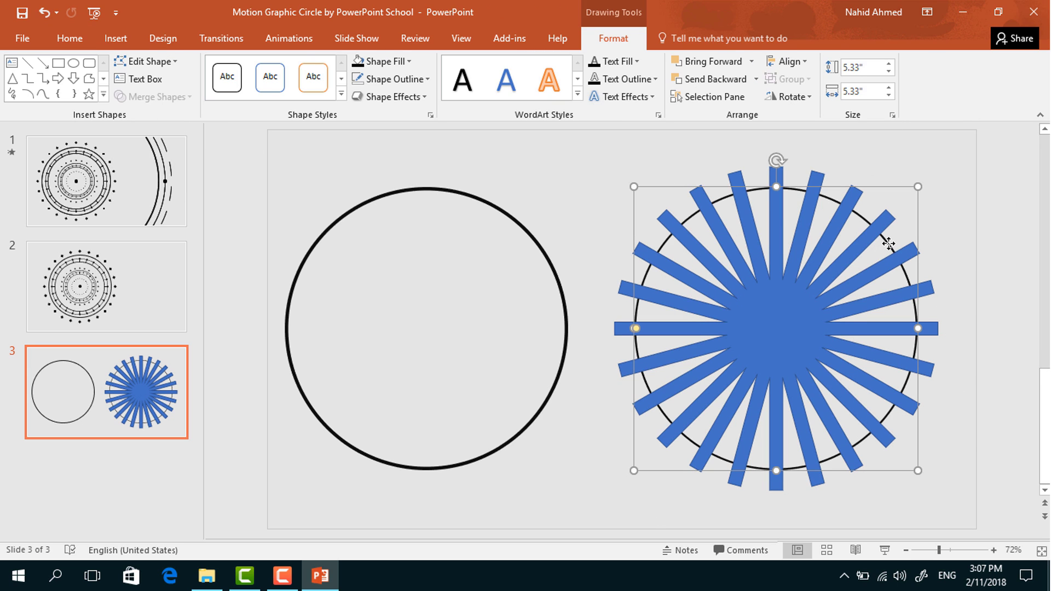
key("ctrl+z")
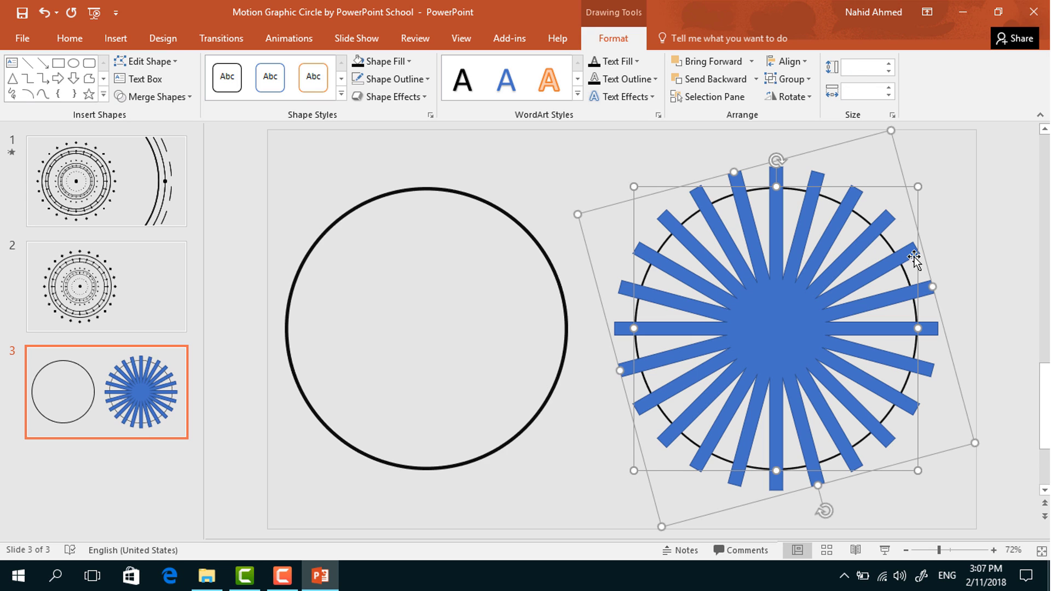
left_click(183, 97)
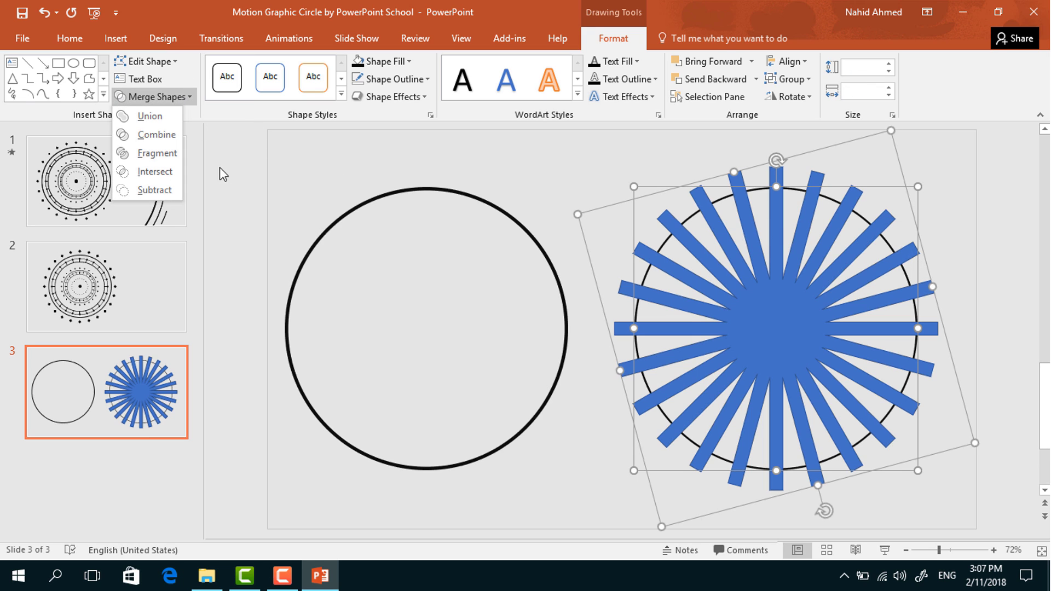
left_click(172, 189)
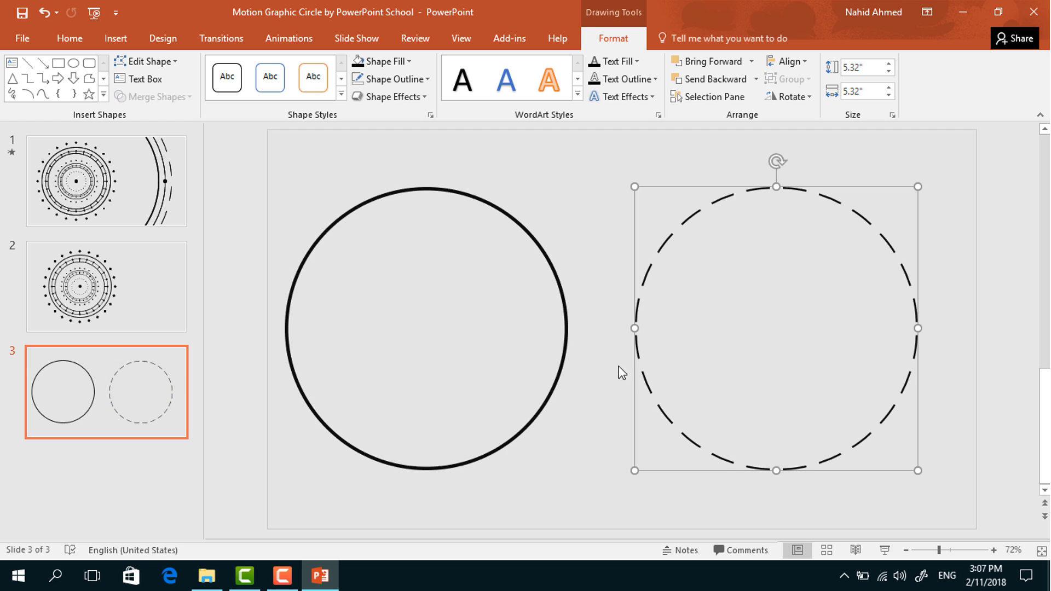
scroll(869, 422, "down", 4, "ctrl")
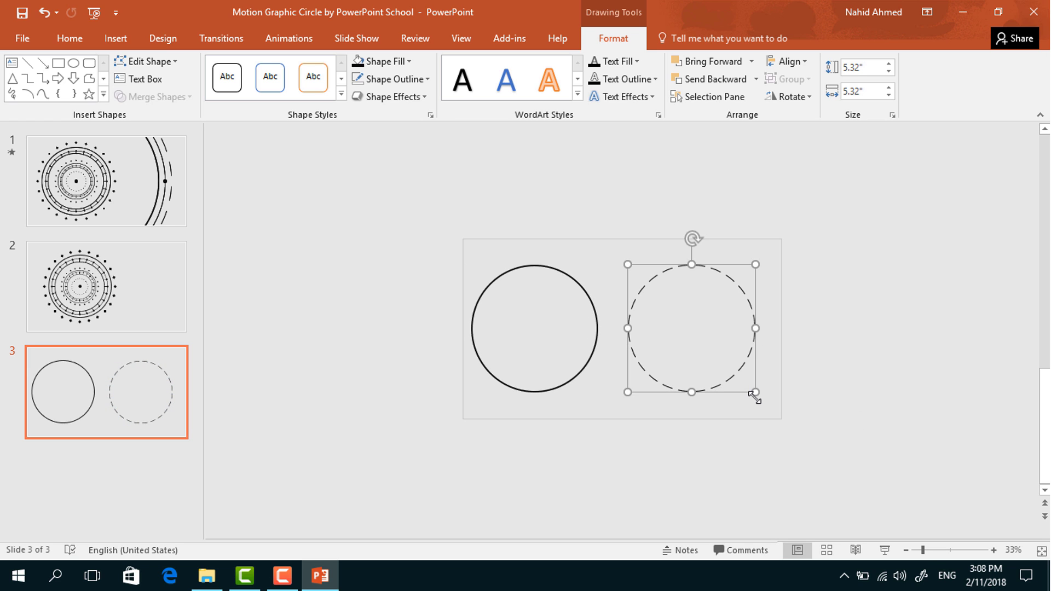
- Enlarge the dashed circle to 13.76" and centre it on the small solid circle
left_click_drag(756, 392, 857, 474)
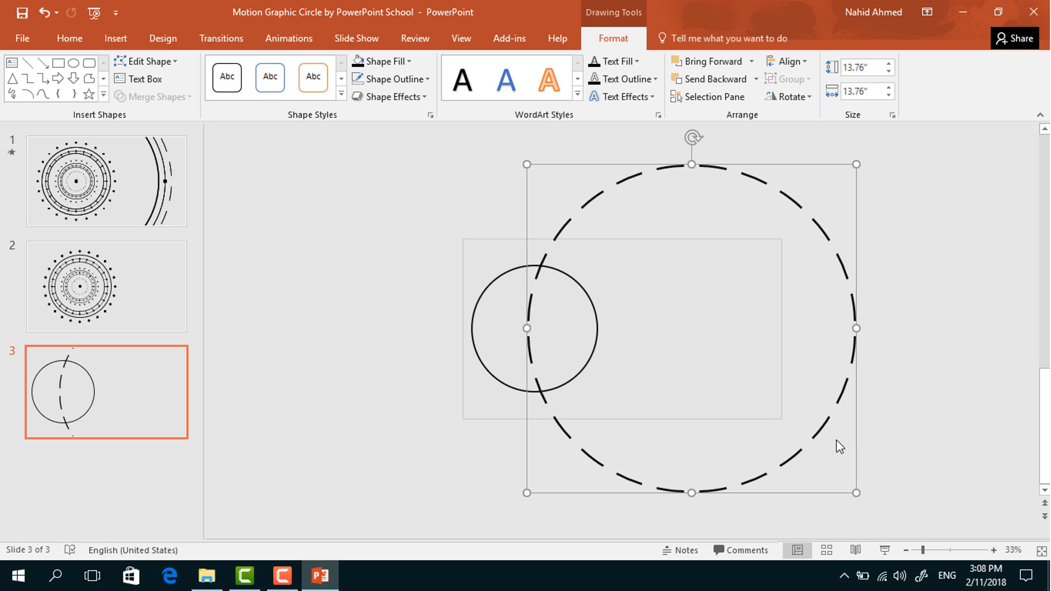
left_click_drag(824, 422, 724, 427)
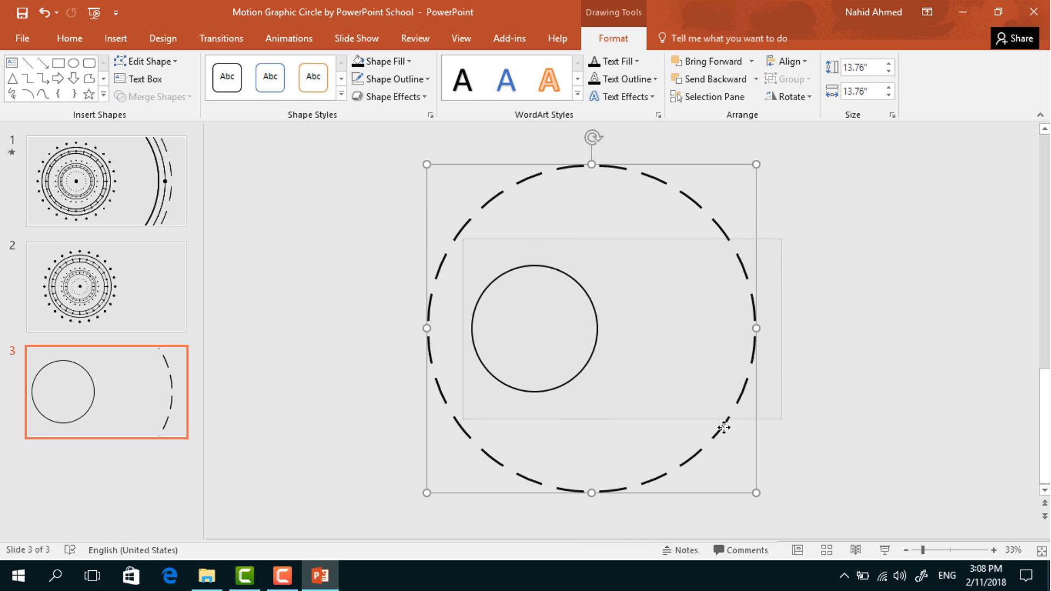
left_click(582, 370)
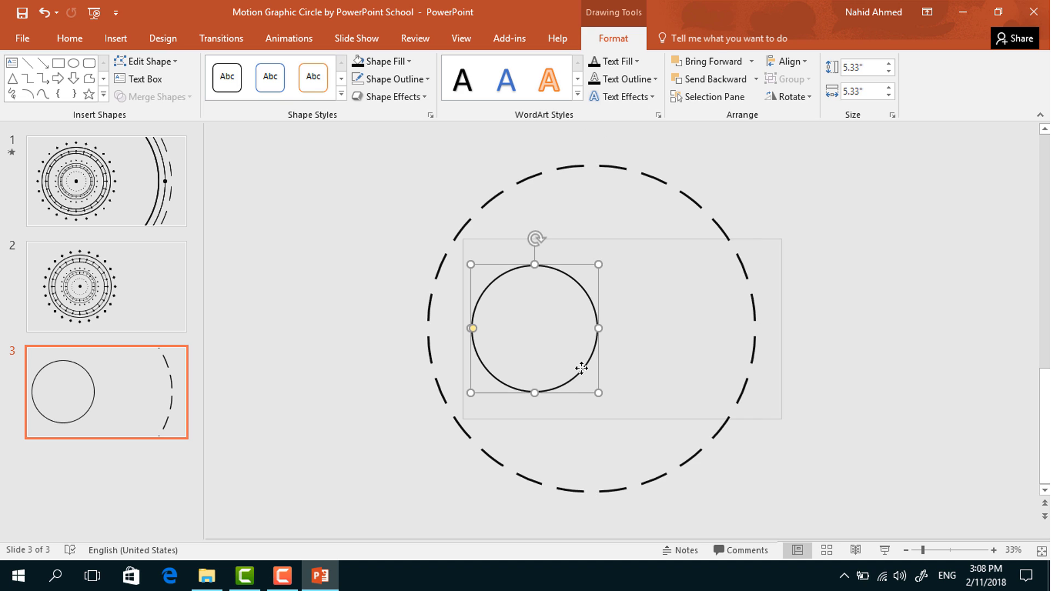
left_click(754, 344, "shift")
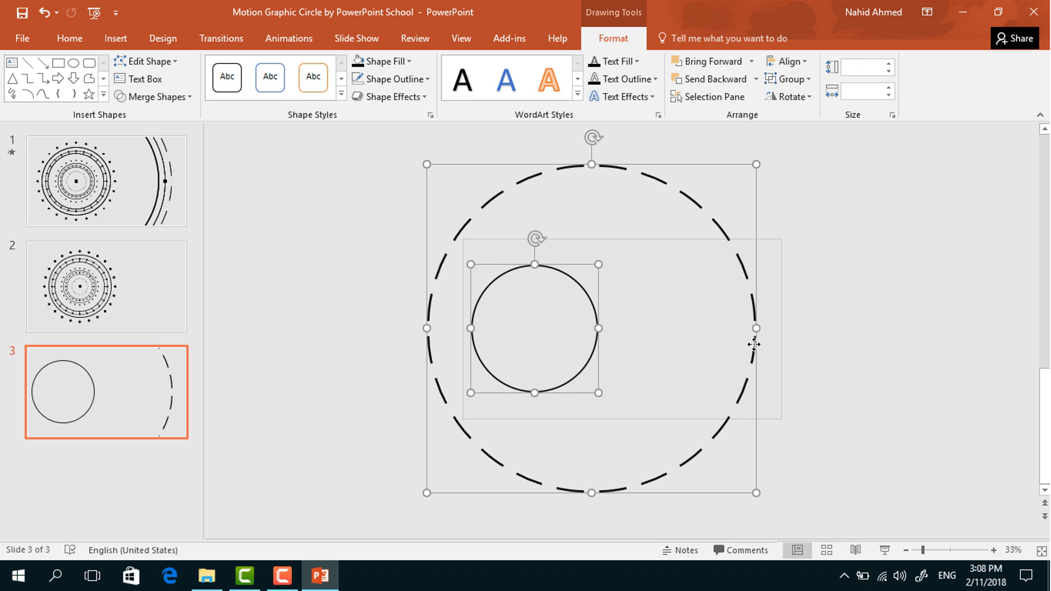
left_click(789, 61)
left_click(830, 98)
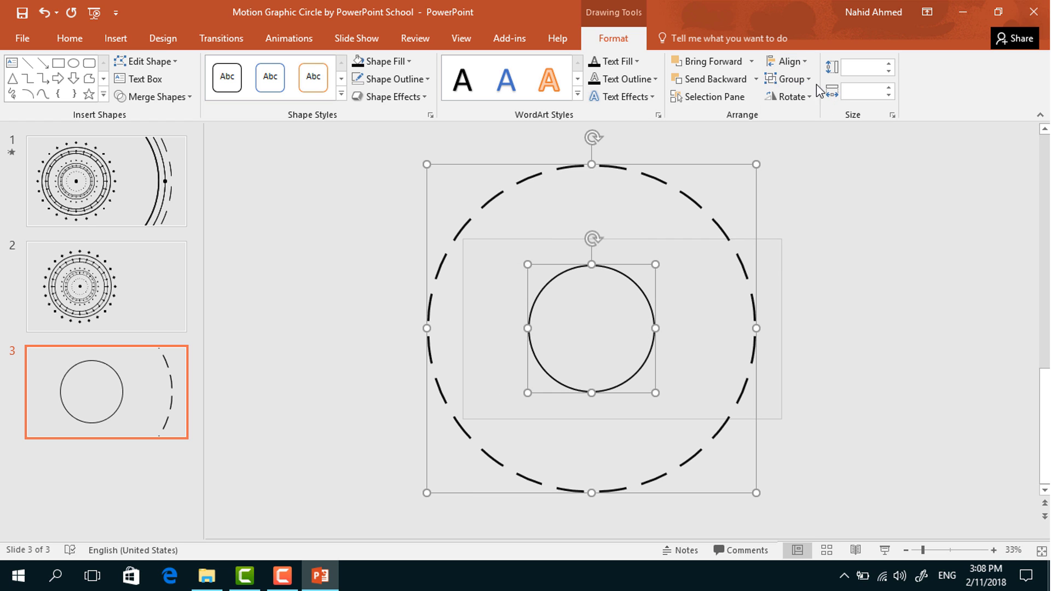
left_click(789, 62)
left_click(816, 156)
- Enlarge the solid circle to 12.6" so it sits just inside the dashed ring
left_click(787, 360)
left_click(650, 343)
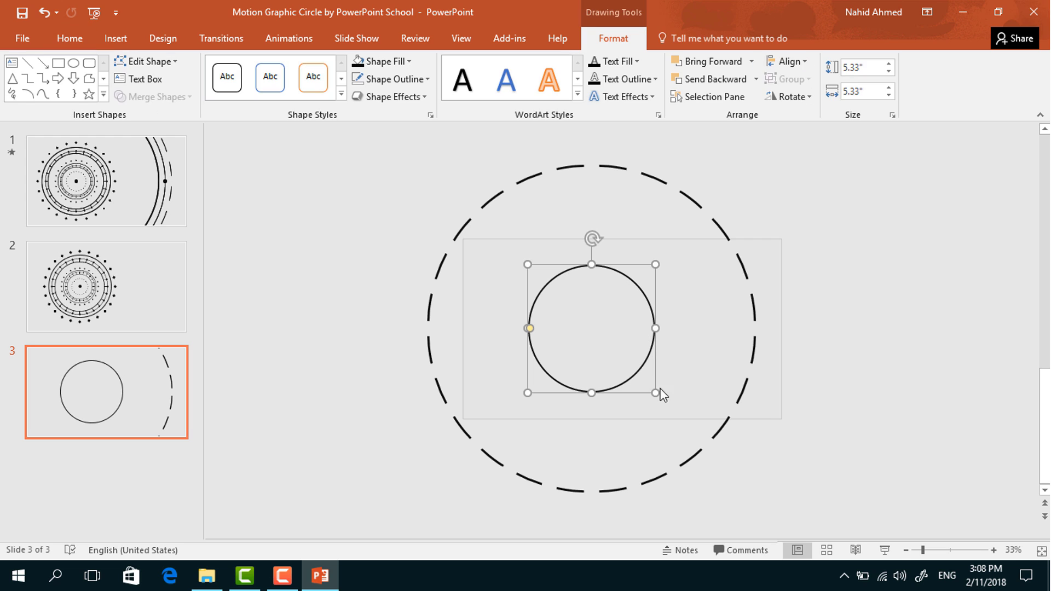
left_click_drag(662, 400, 742, 462)
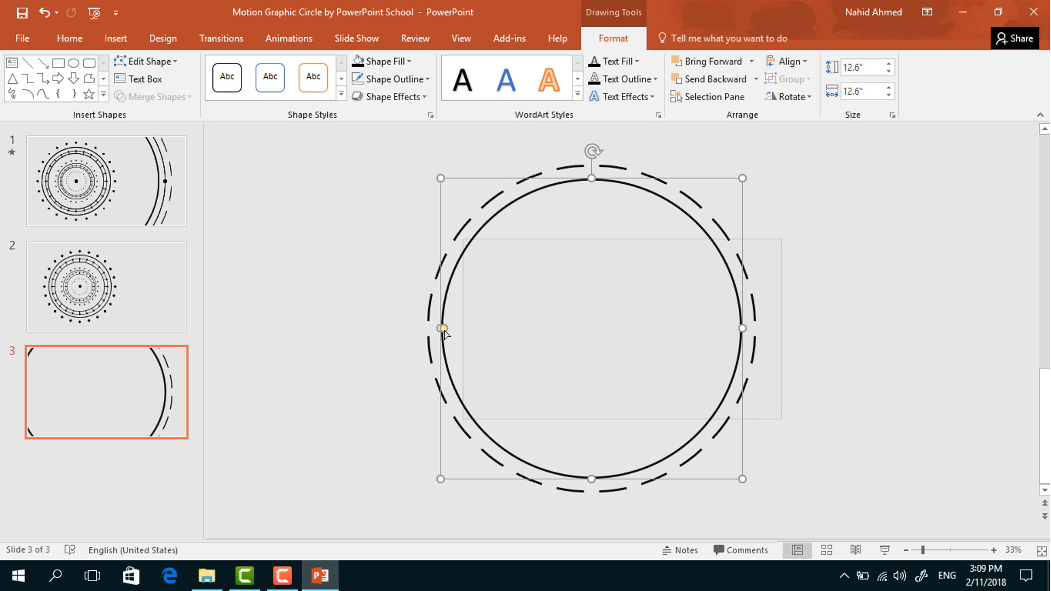
- Duplicate the 12.6" solid circle, centre the copy on the dashed ring, and shrink it to 11.25"
key("ctrl+d")
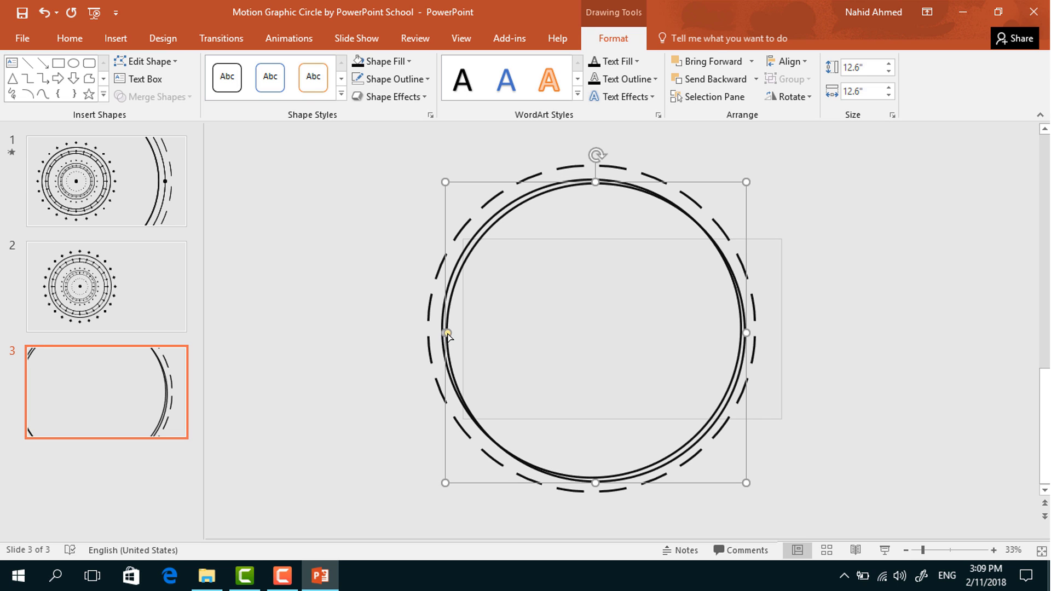
left_click(428, 316, "shift")
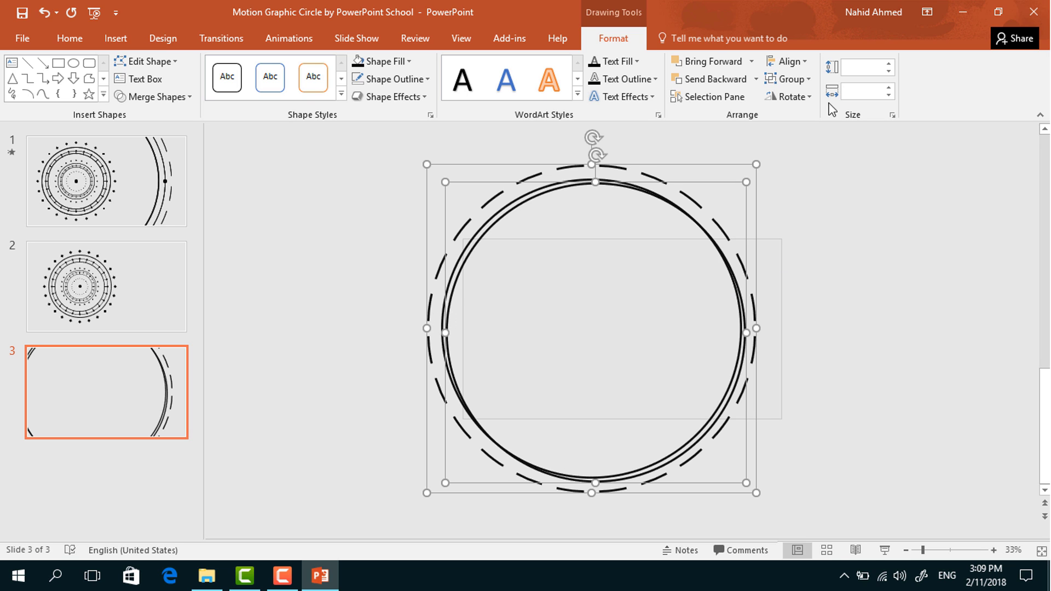
left_click(789, 61)
left_click(805, 99)
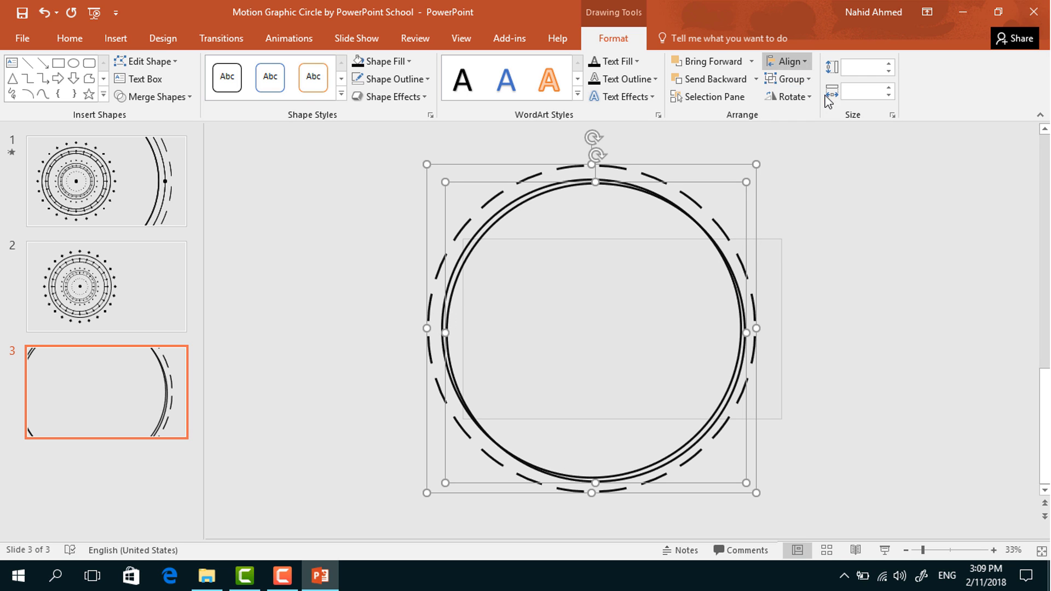
left_click(805, 61)
left_click(816, 156)
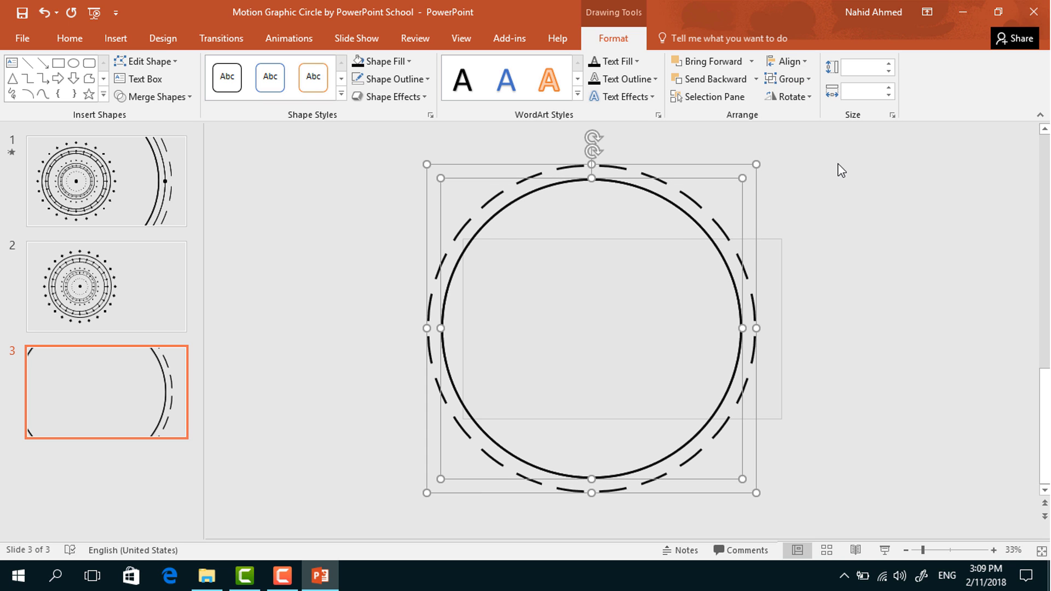
left_click(786, 208)
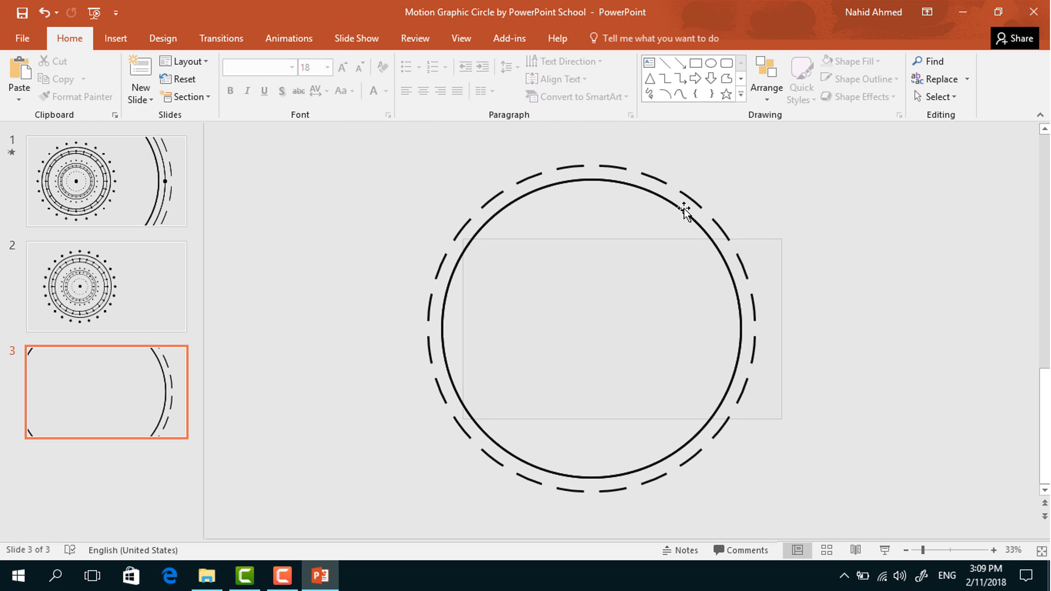
left_click(684, 208)
left_click_drag(740, 179, 727, 194)
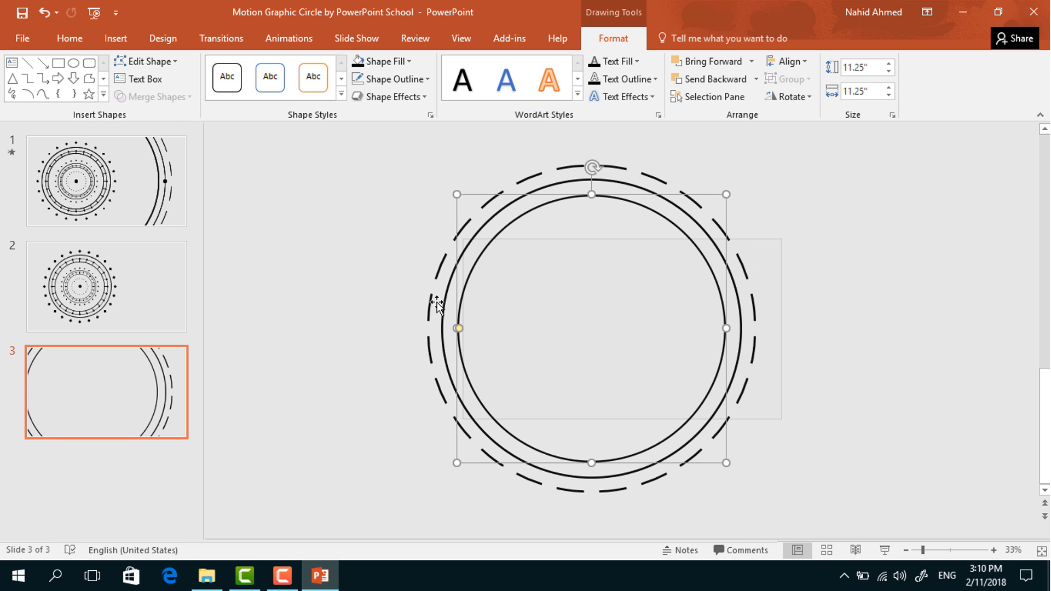
- Select the three nested circles, enlarge and shift them left, cut them, and return to slide 2
left_click(383, 153)
left_click_drag(359, 135, 794, 518)
left_click_drag(756, 164, 794, 167)
left_click_drag(751, 363, 723, 352)
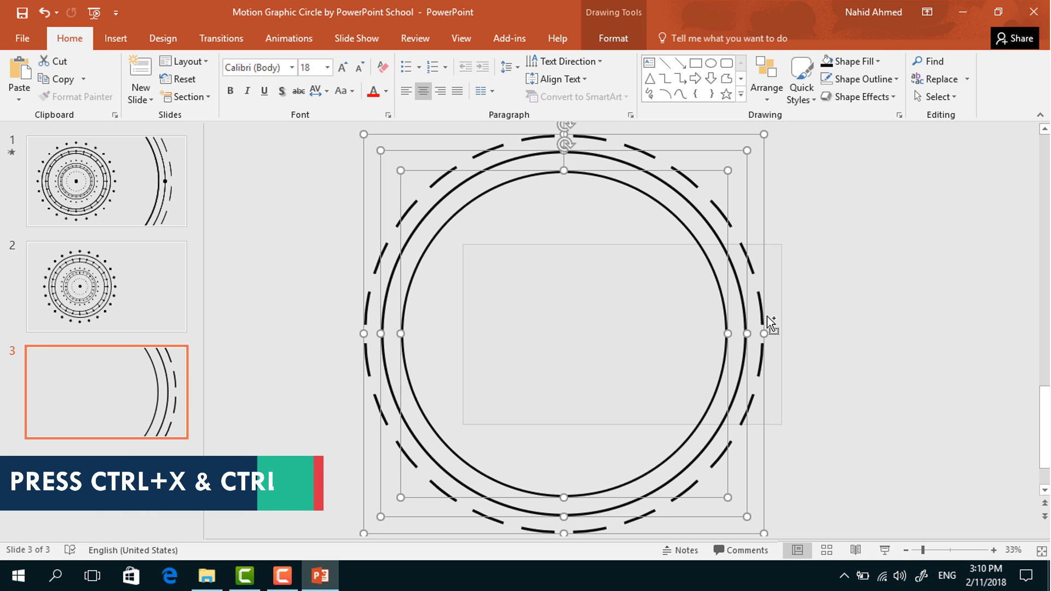
key("ctrl+x")
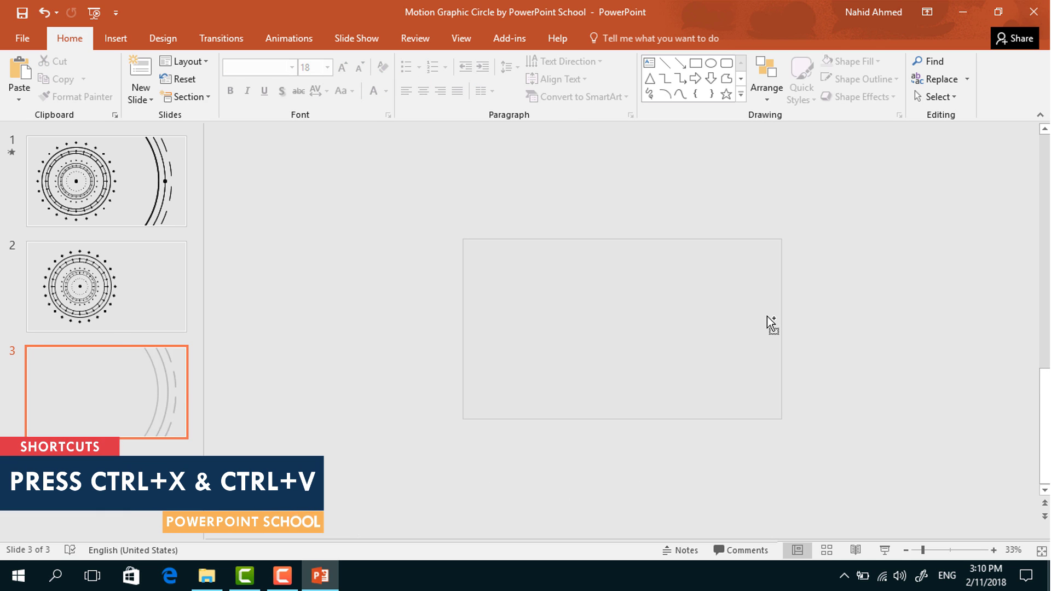
left_click(162, 323)
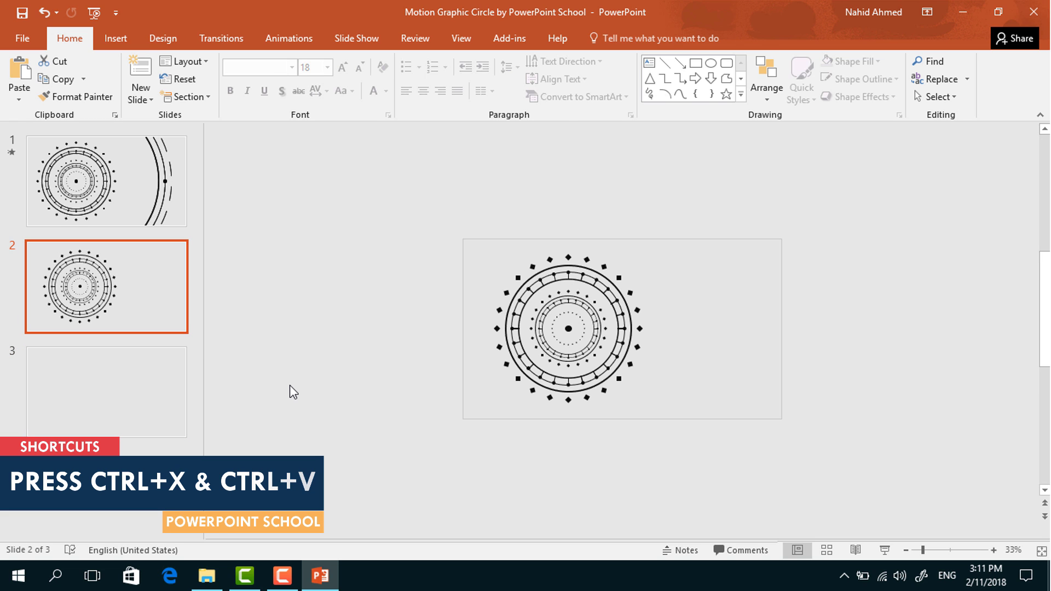
- Paste the three large rings onto slide 2 around the design
key("ctrl+v")
left_click(853, 397)
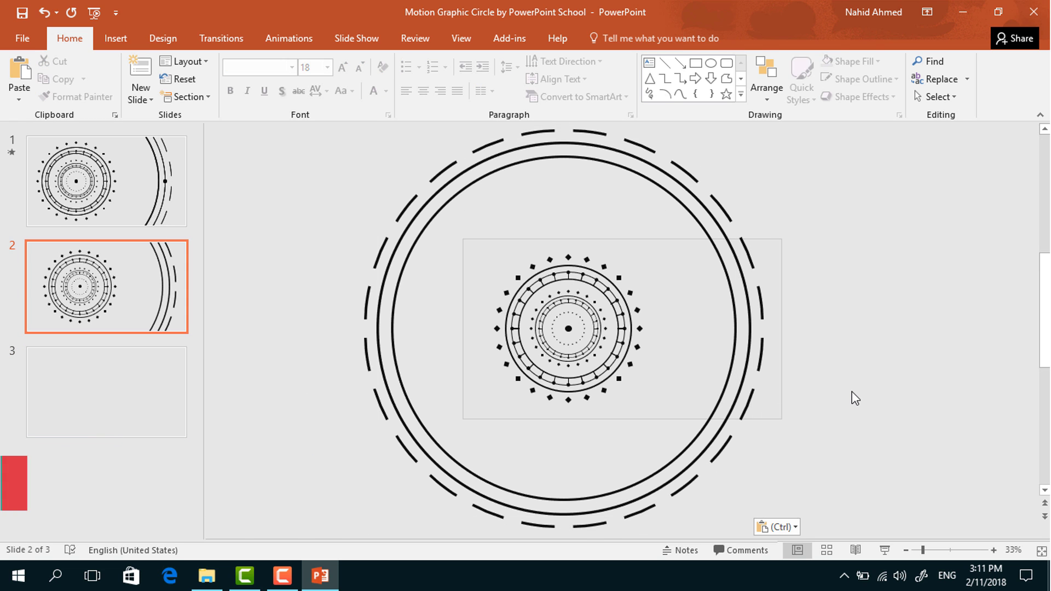
scroll(623, 380, "up", 2)
- Copy the centre dot onto the ring's right side and top
left_click(539, 329)
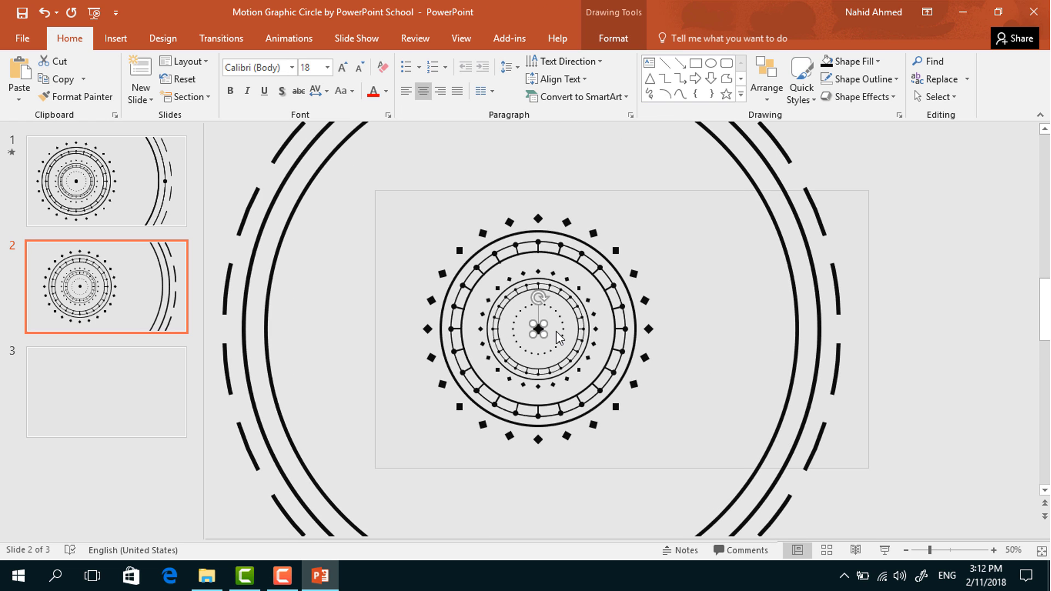
left_click_drag(539, 330, 820, 355)
scroll(823, 360, "down", 2)
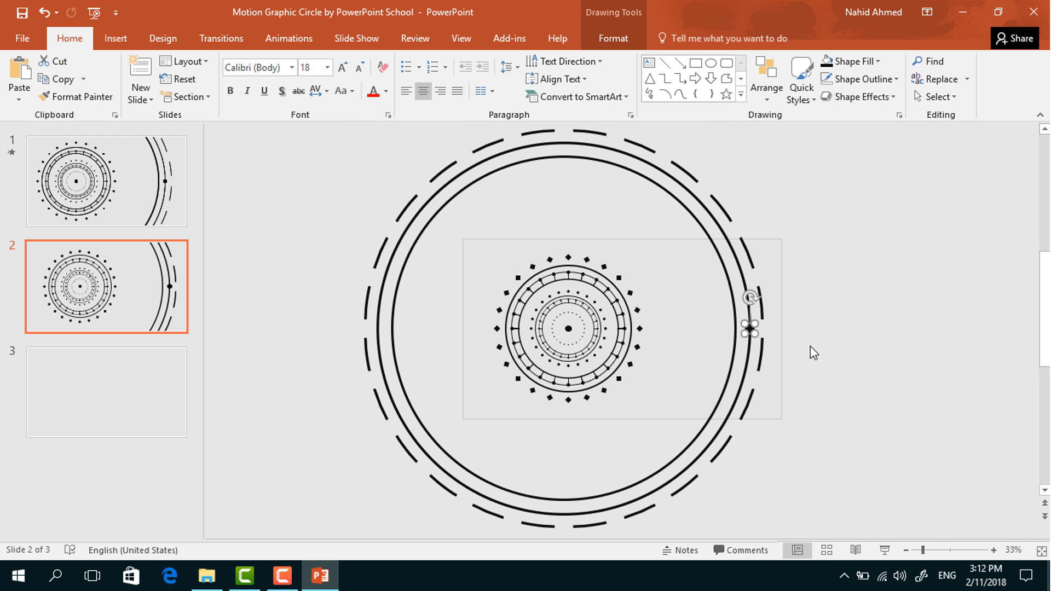
left_click_drag(756, 331, 378, 326)
scroll(570, 145, "up", 2)
scroll(657, 245, "down", 2)
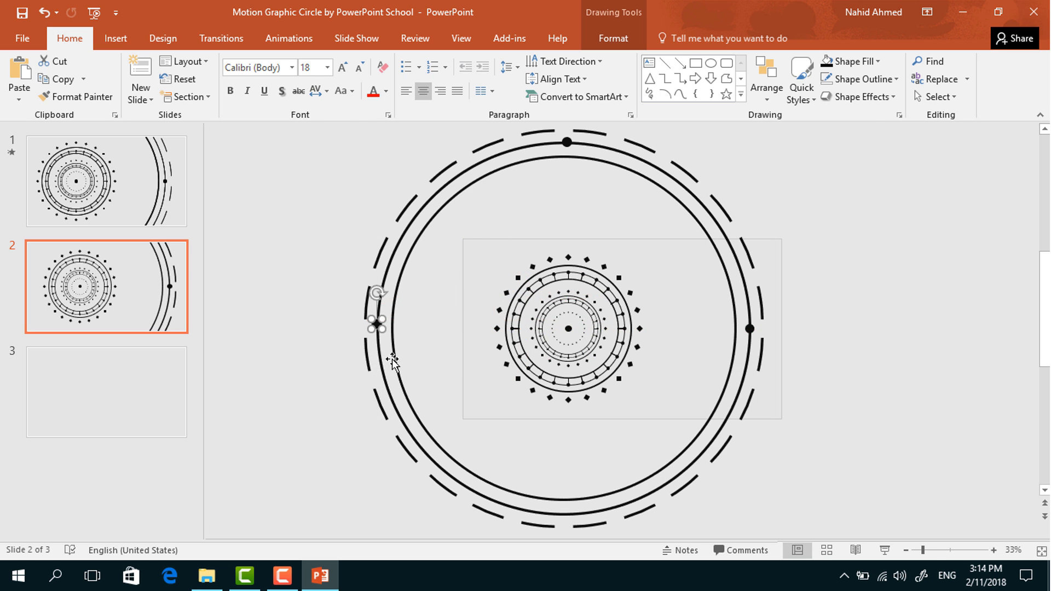
scroll(389, 350, "up", 4)
- Settle the left dot on the ring and add a dot at the ring's bottom
left_click_drag(240, 325, 242, 329)
scroll(425, 344, "down", 4)
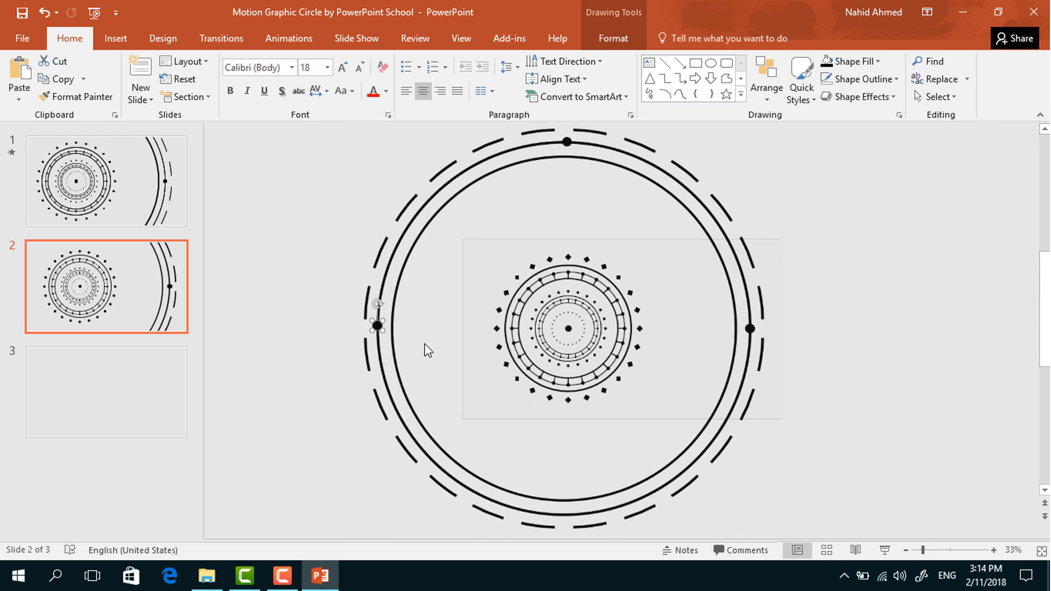
left_click_drag(379, 327, 567, 515)
scroll(646, 524, "up", 4)
left_click_drag(622, 488, 619, 489)
scroll(669, 452, "down", 4)
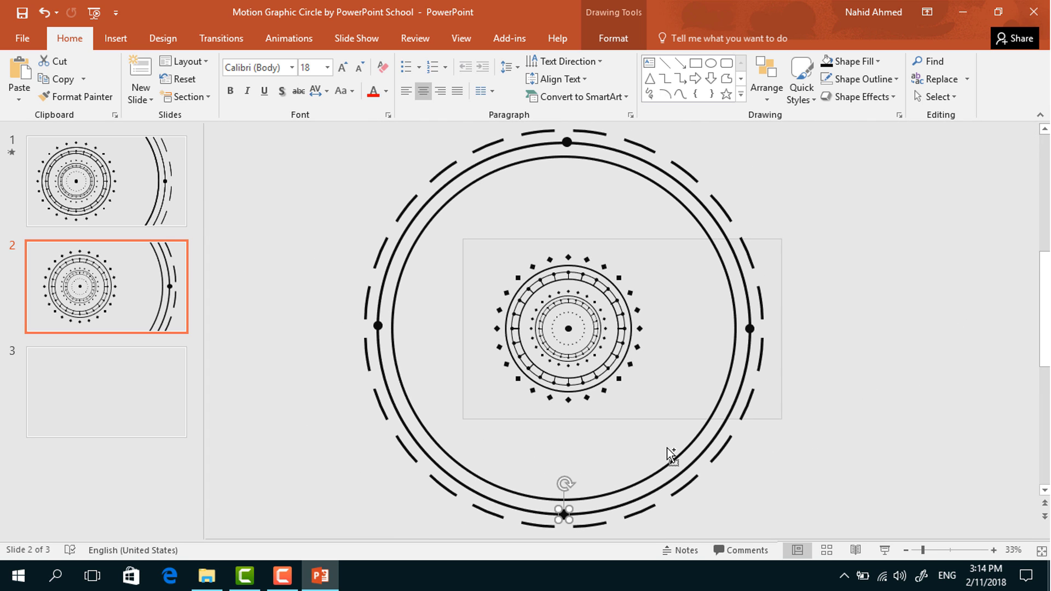
- Group the four evenly spaced dots on the ring together
left_click(749, 328, "shift")
left_click(567, 144, "shift")
left_click(378, 331, "shift")
key("ctrl+g")
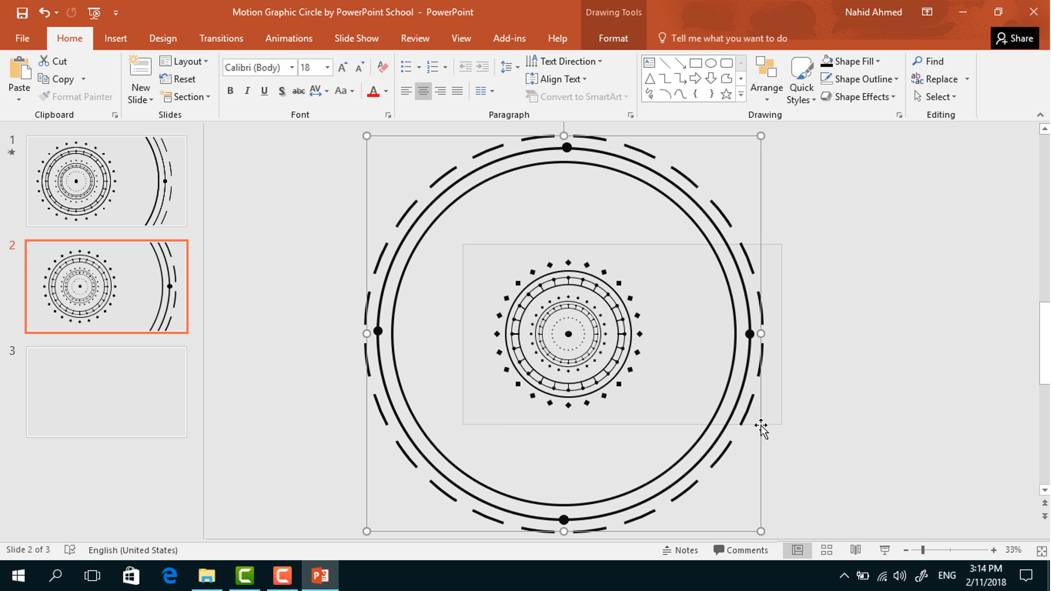
- Draw a text box right of the circle design and type inspire
left_click(811, 410)
scroll(817, 406, "up", 4)
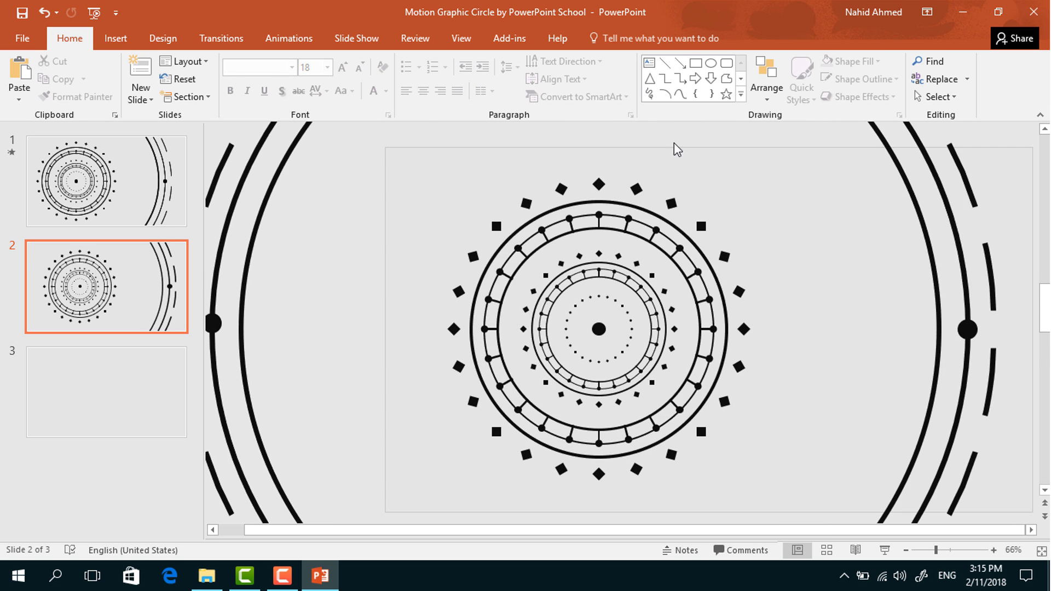
left_click(649, 64)
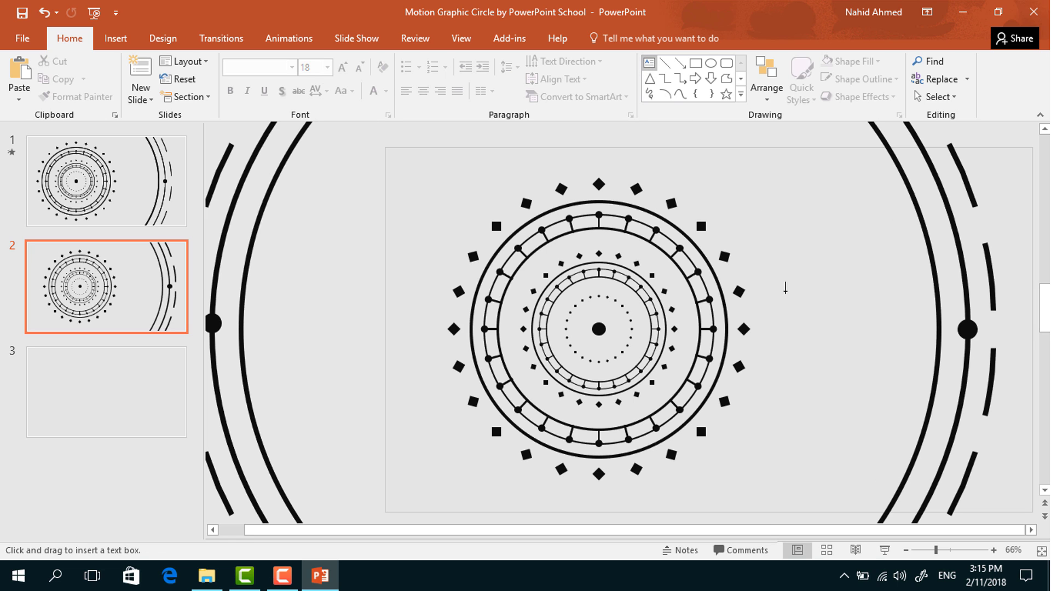
mouse_move(778, 308)
left_mouse_down()
mouse_move(885, 356)
mouse_move(918, 352)
left_mouse_up()
type("inspire")
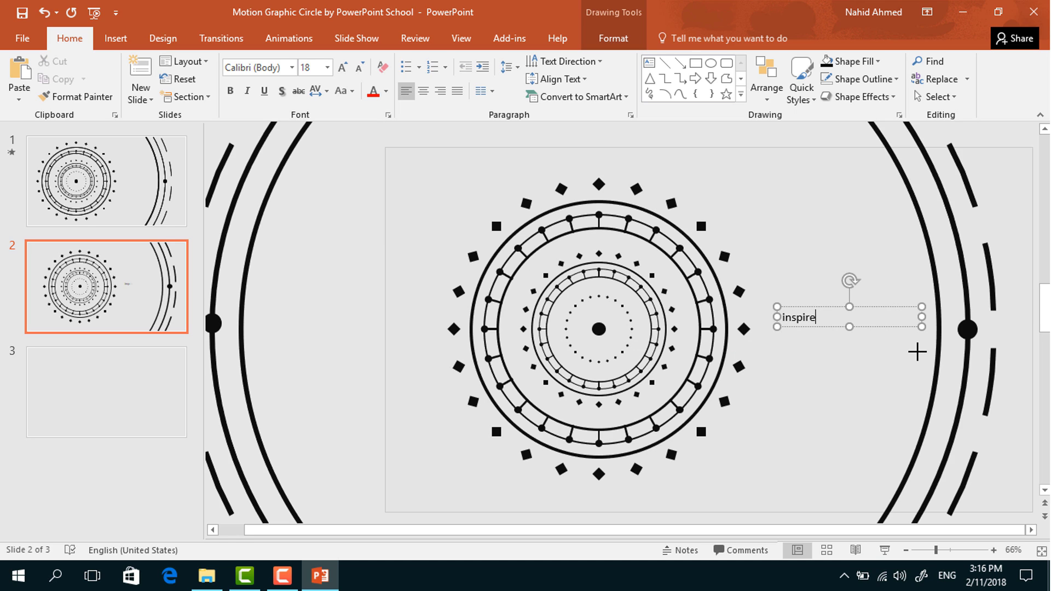
- Format inspire as Century Gothic, Bold, size 44
key("ctrl+a")
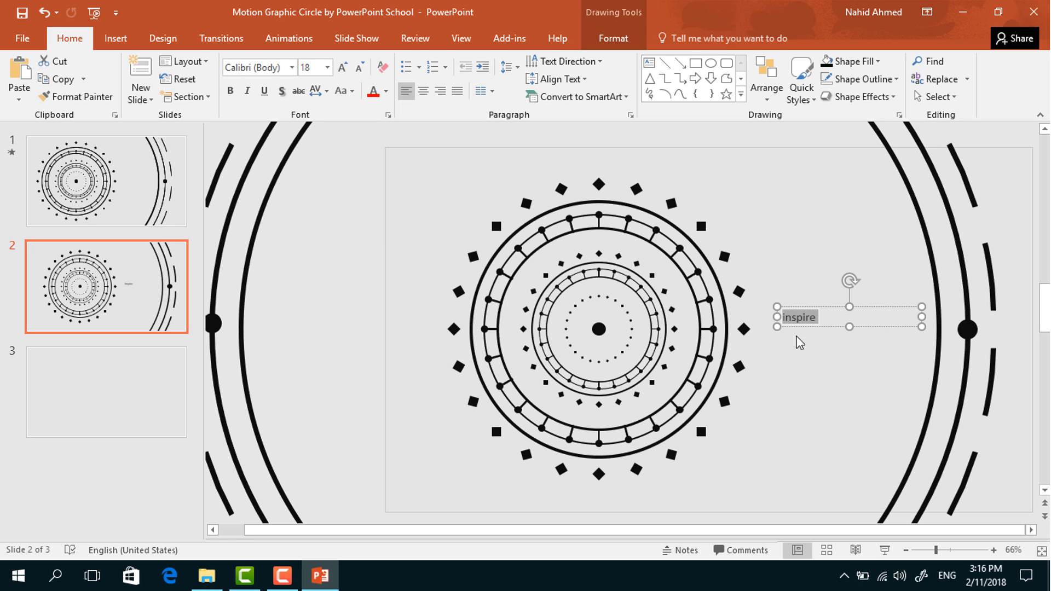
left_click(258, 62)
type("Century")
key("Return")
left_click(230, 90)
left_click(308, 69)
key("Return")
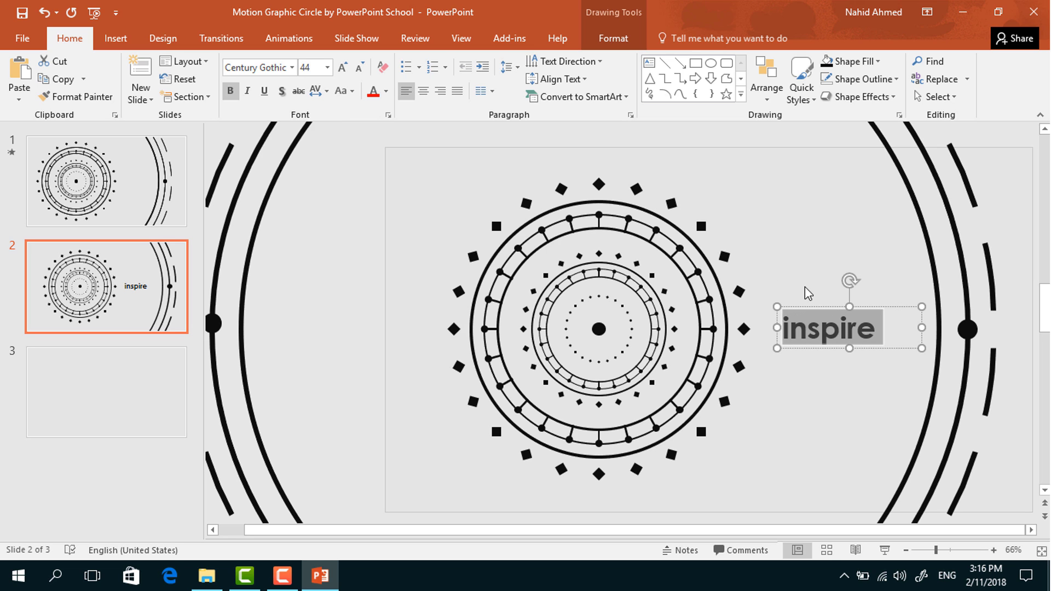
- Stack copies of the box below, reading creative and design
left_click_drag(894, 350, 904, 394)
double_click(874, 367)
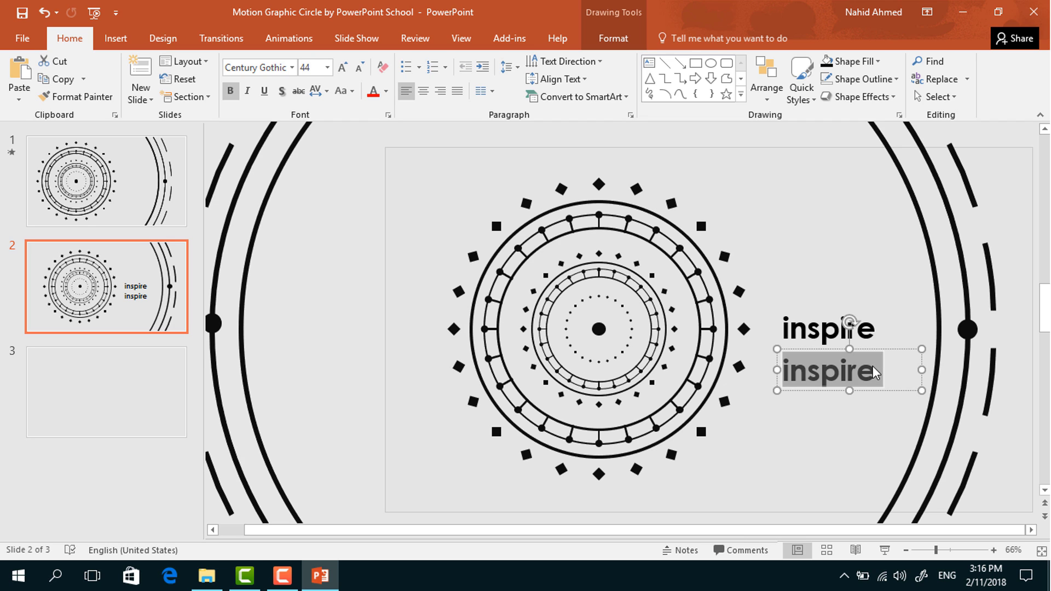
type("creative")
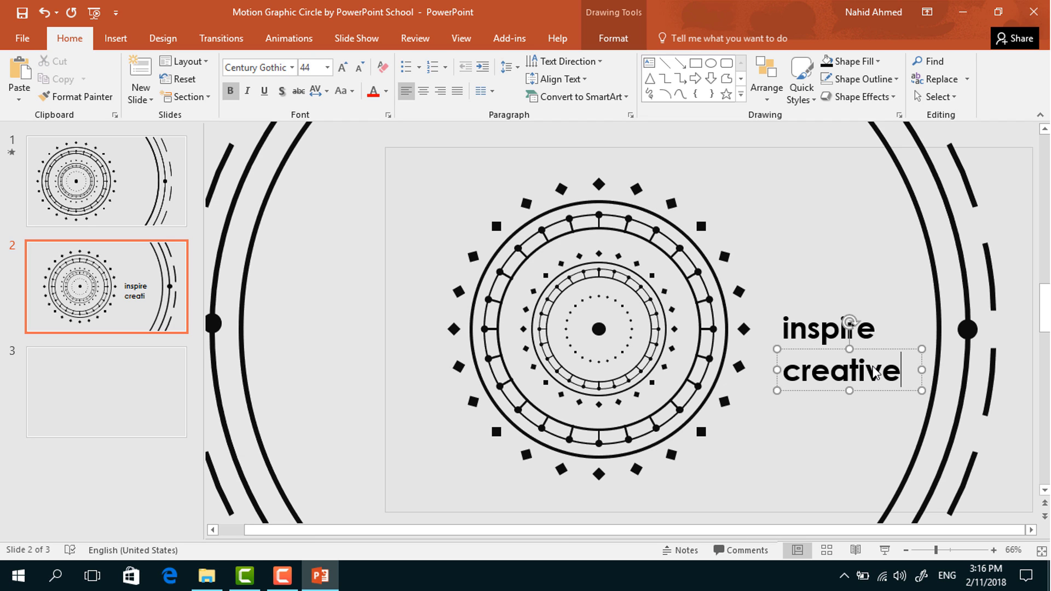
left_click_drag(895, 383, 877, 439)
left_click(858, 418)
double_click(858, 419)
type("design")
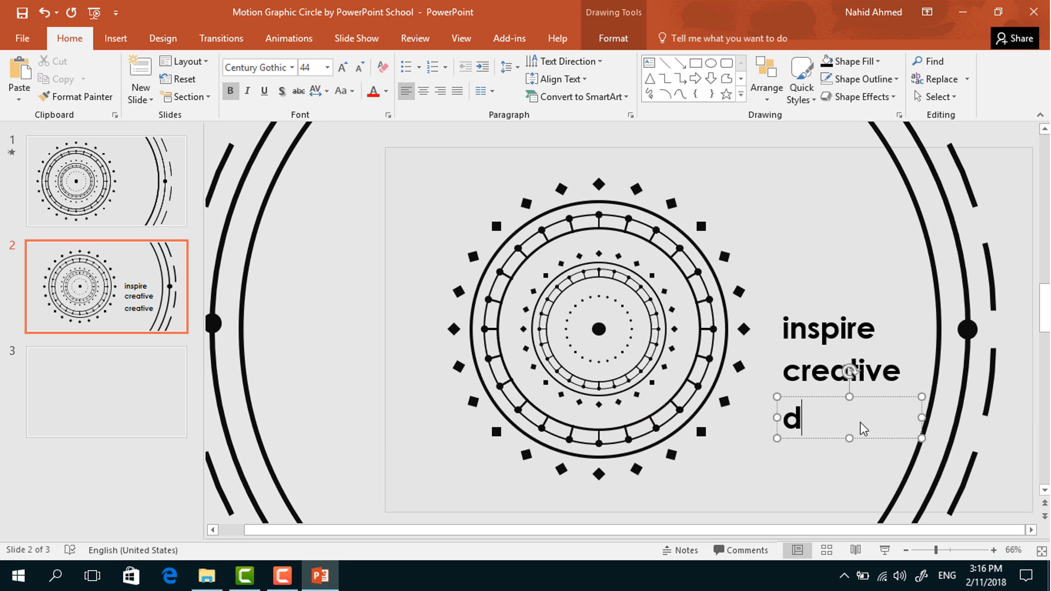
- Move the three stacked words together further to the right
left_click(876, 454)
scroll(856, 469, "down", 2)
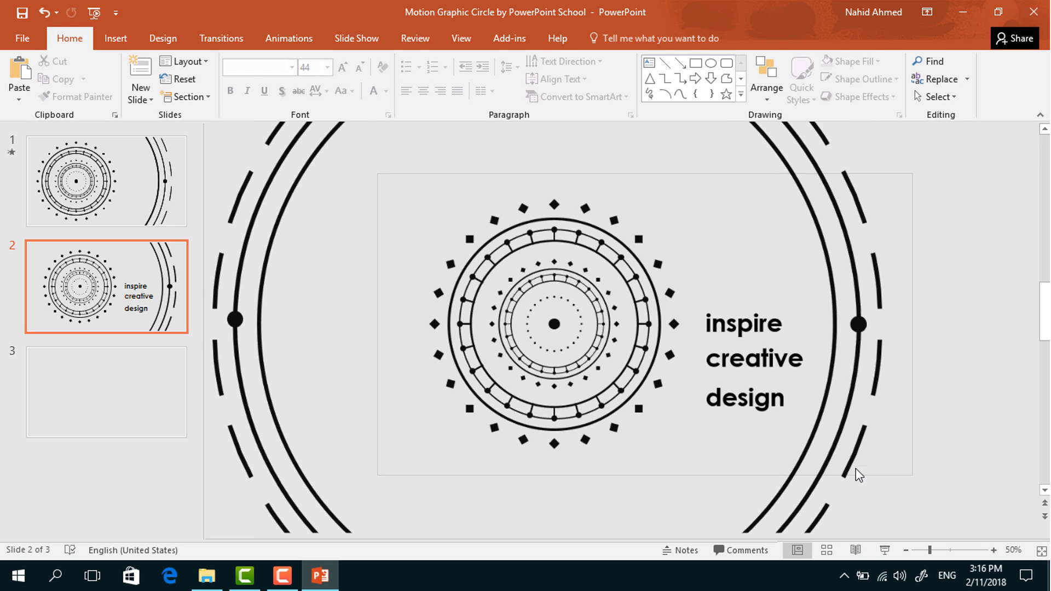
left_click(764, 323)
left_click(781, 362, "ctrl")
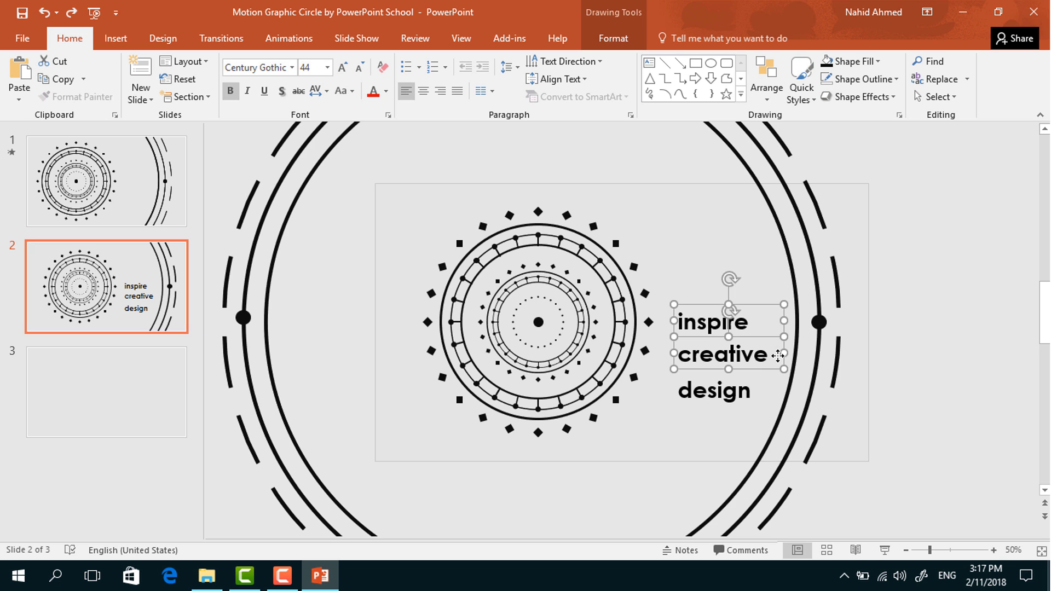
left_click(771, 396, "ctrl")
left_click_drag(768, 408, 965, 419)
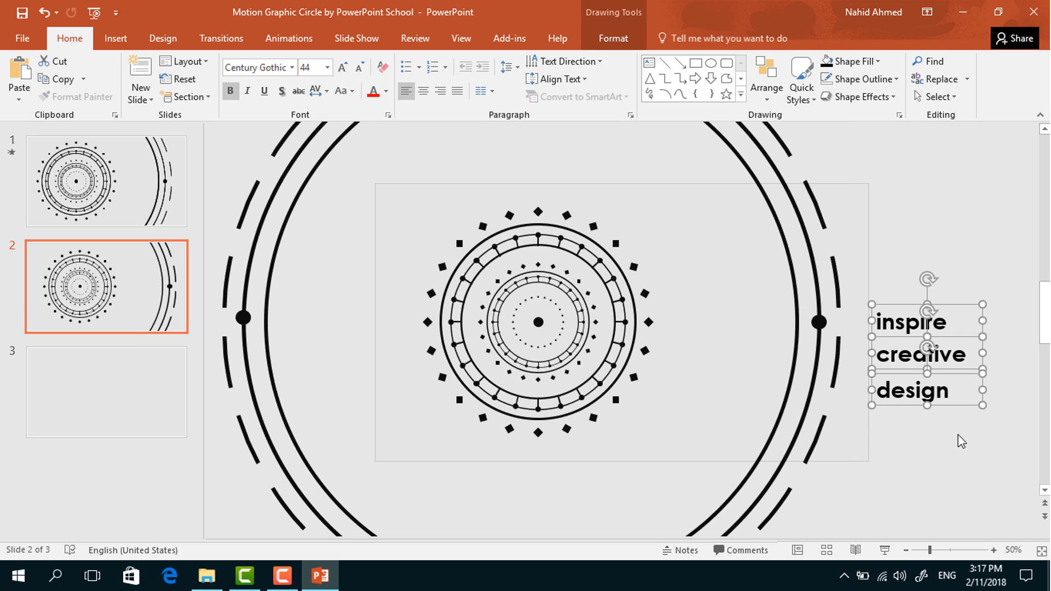
left_click(962, 441)
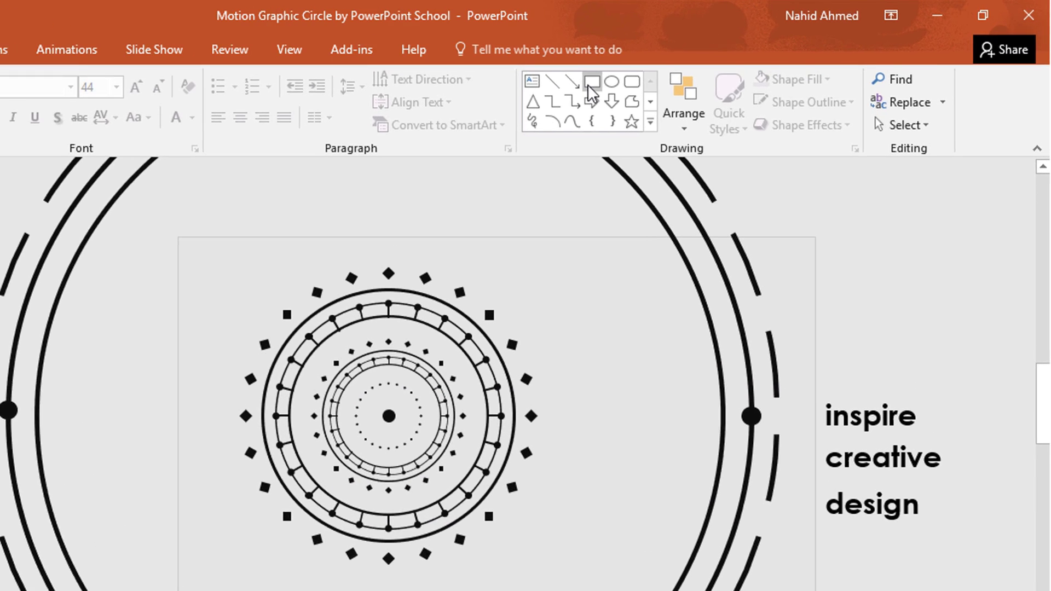
left_click(695, 62)
- Draw a rectangle left of the words with Light Gray fill and no outline
mouse_move(707, 398)
left_mouse_down()
mouse_move(741, 442)
mouse_move(781, 467)
mouse_move(811, 469)
left_mouse_up()
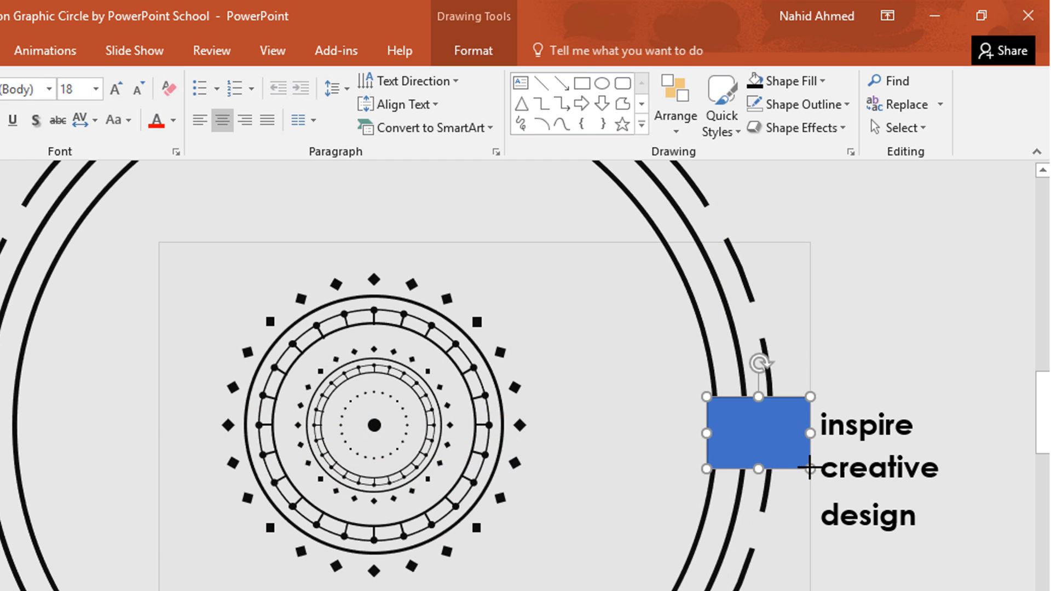
left_click(476, 54)
left_click(182, 90)
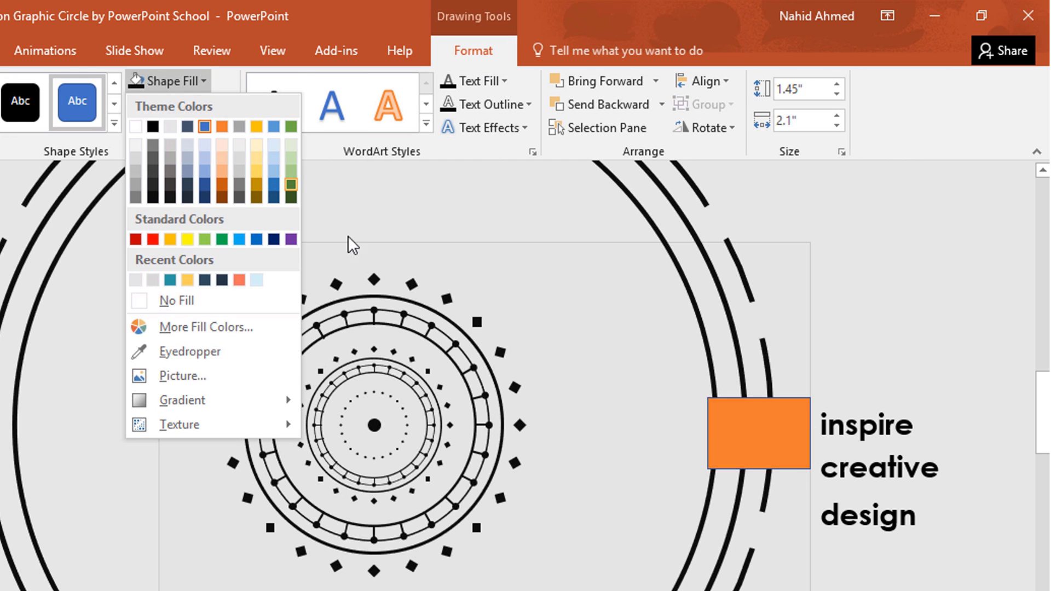
left_click(135, 280)
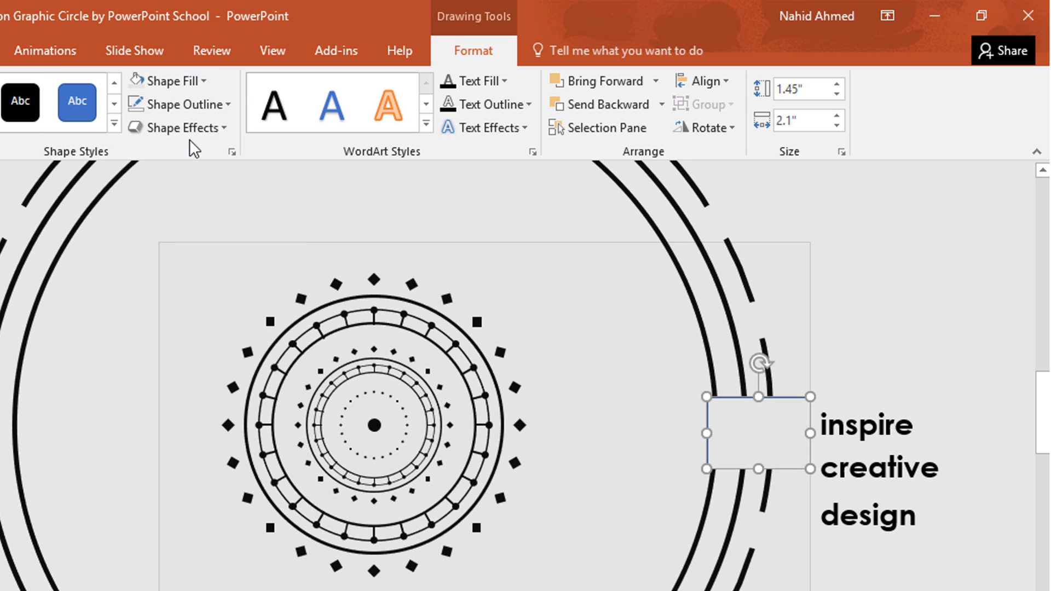
left_click(224, 104)
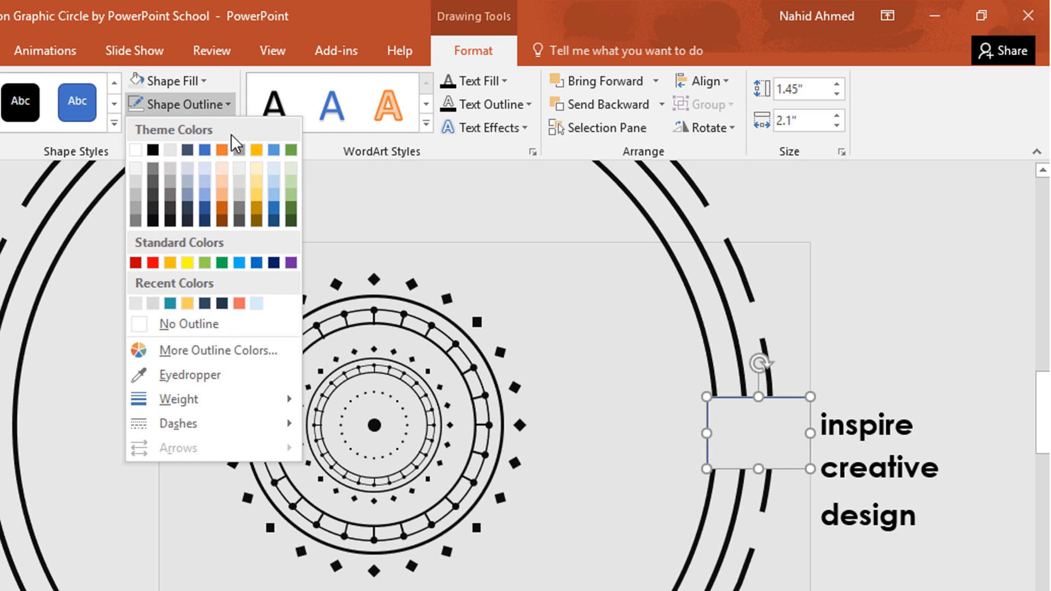
left_click(265, 328)
- Send the rectangle to the back, then select the circle graphic
right_click(753, 433)
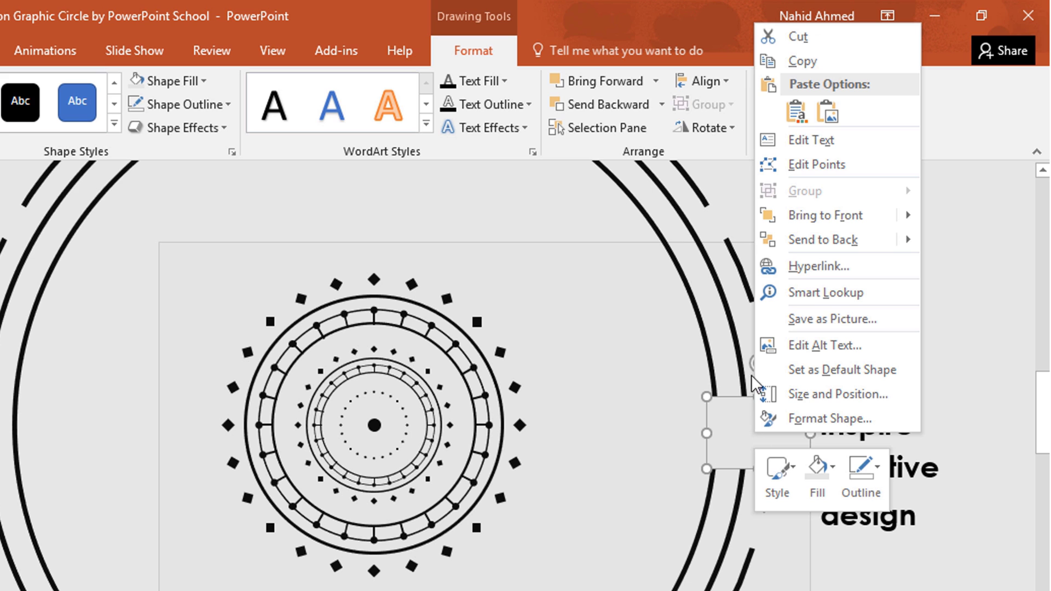
left_click(798, 237)
left_click(881, 375)
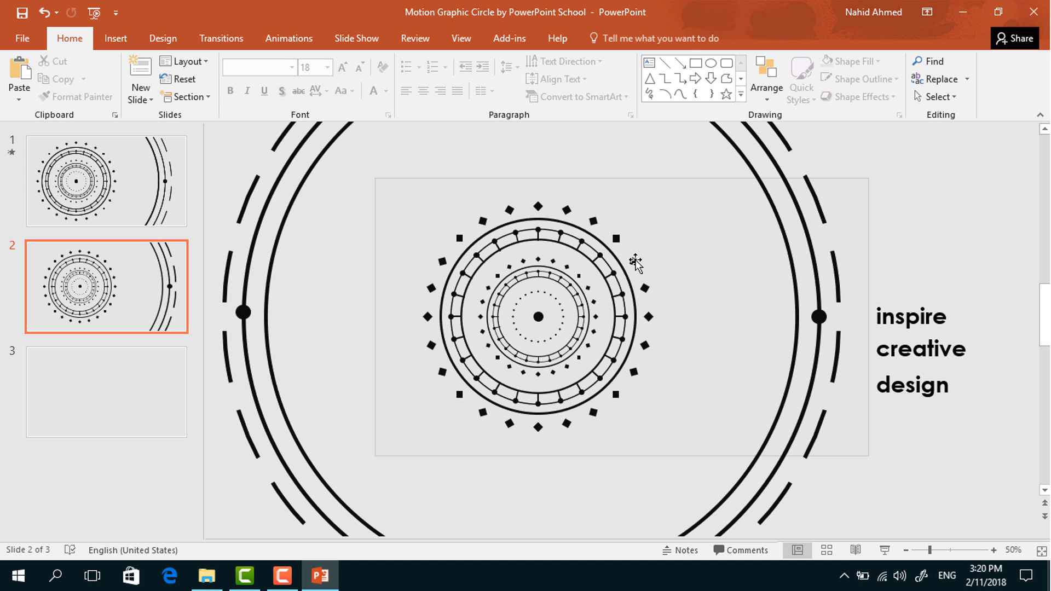
left_click(635, 261)
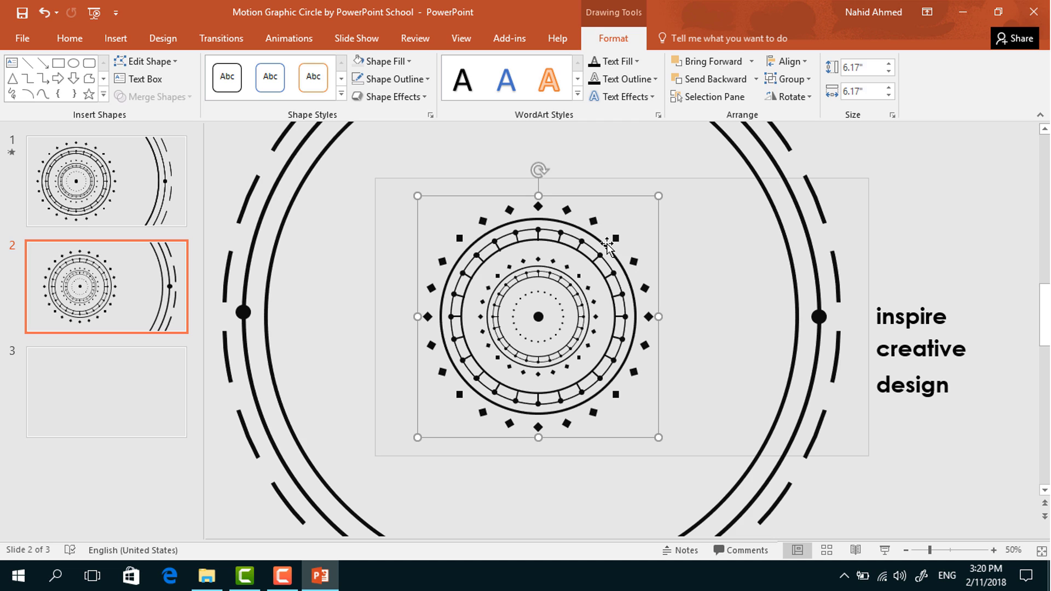
- Show the Animation Pane and add a 40-second Spin to the circle group
left_click(289, 40)
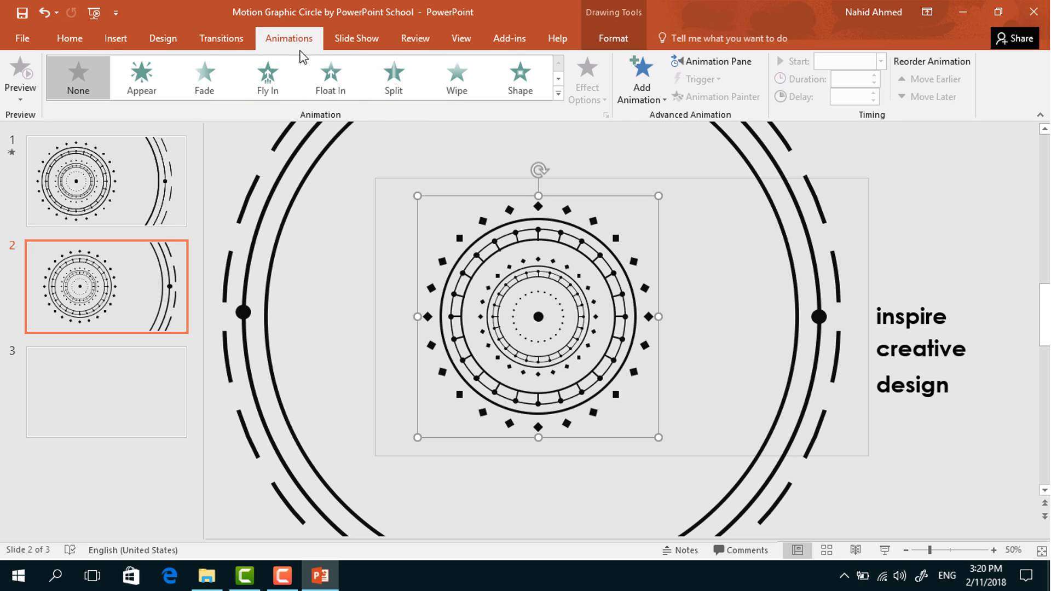
left_click(739, 63)
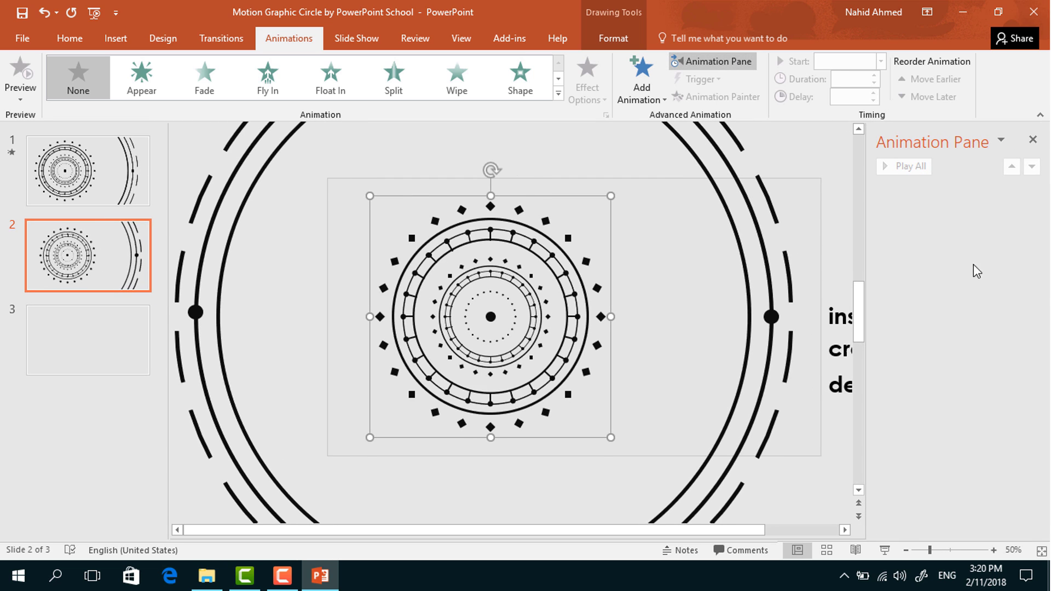
left_click(653, 97)
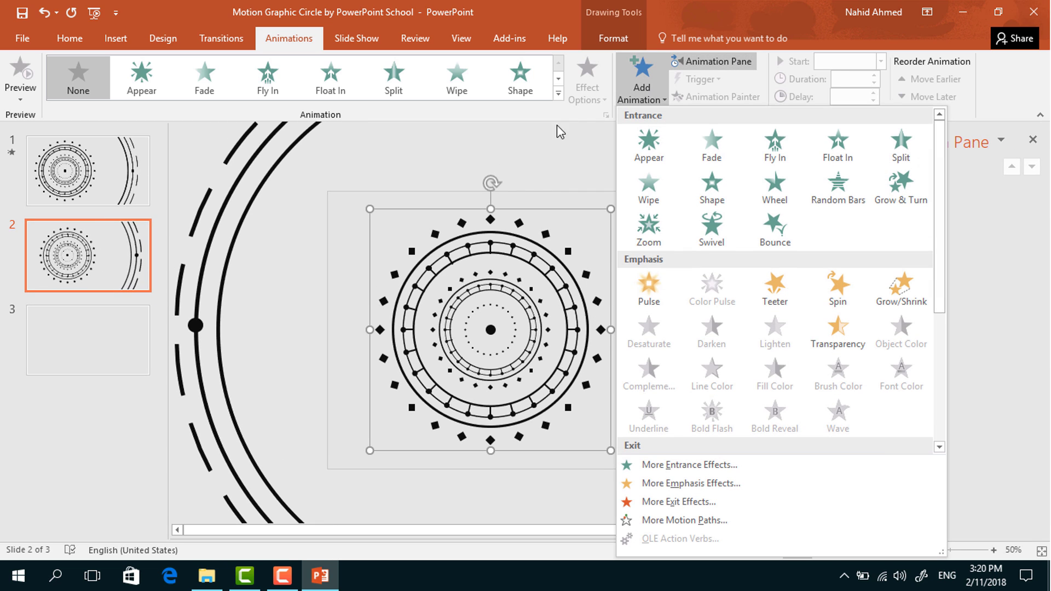
left_click(847, 293)
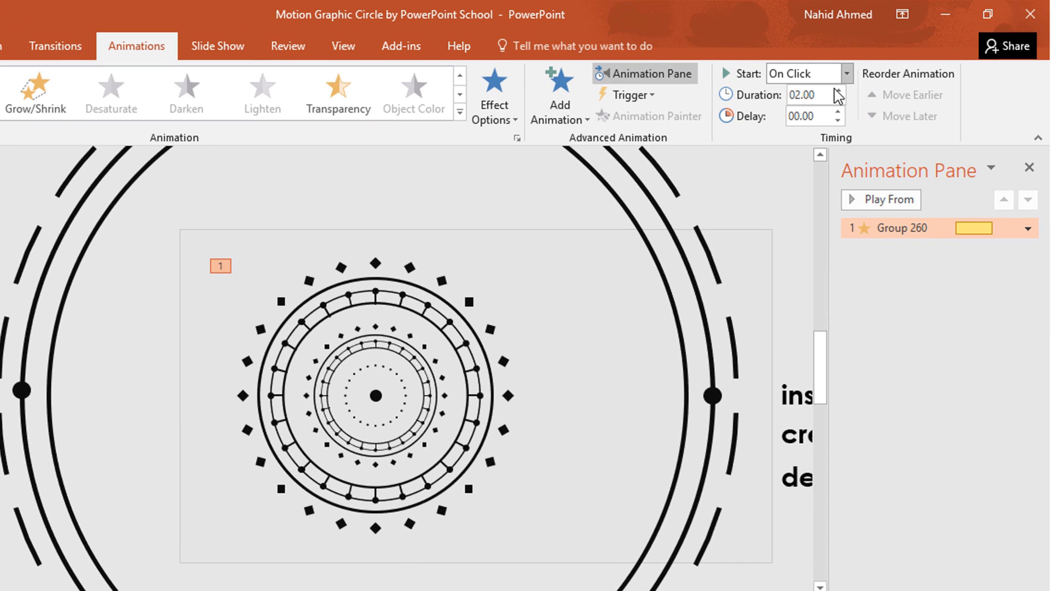
double_click(816, 96)
type("4")
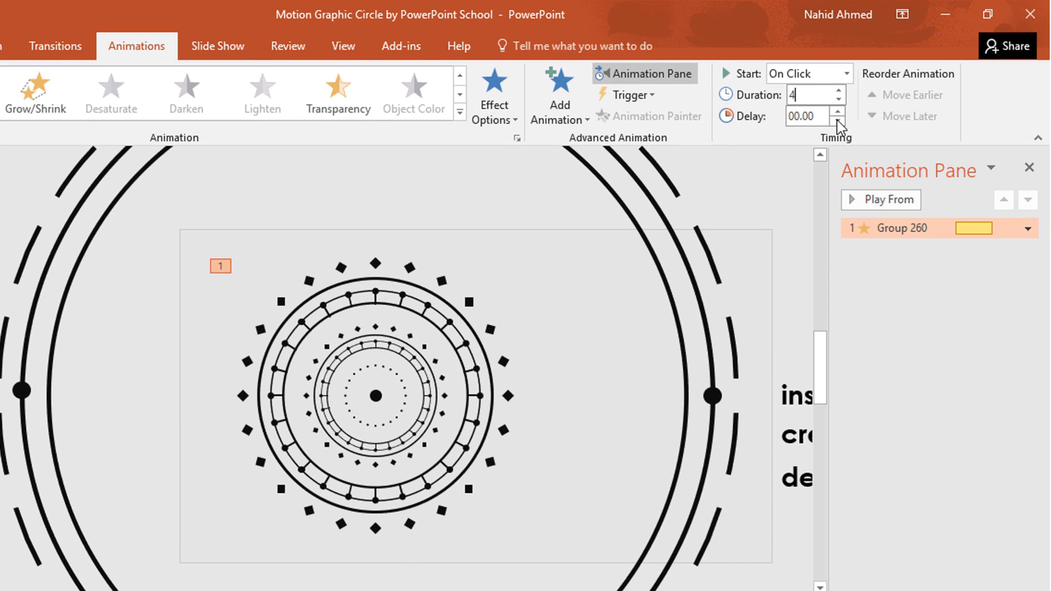
type("0")
key("Return")
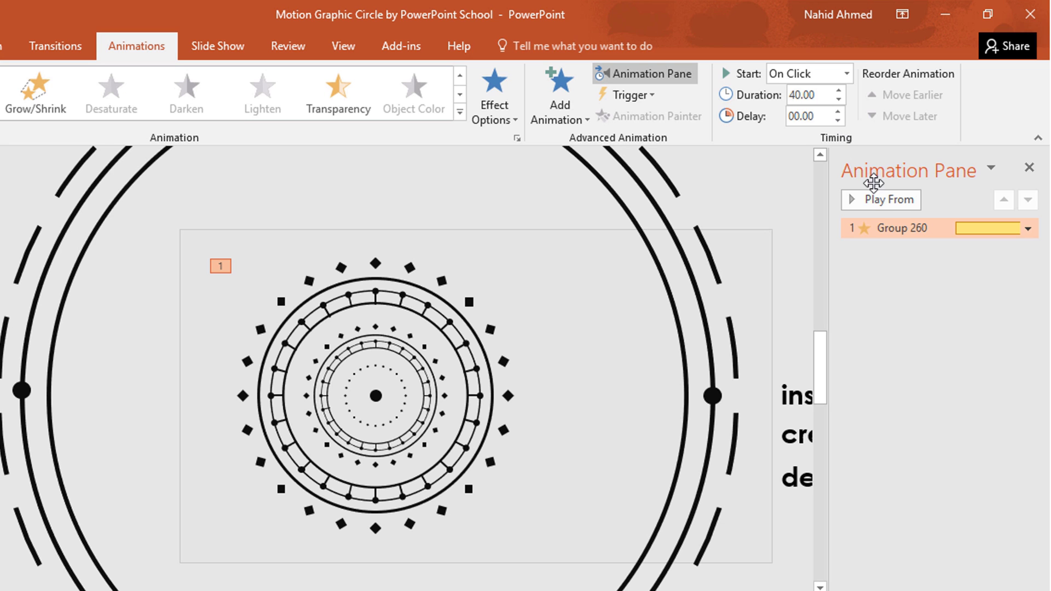
- Set the Group 260 Spin to repeat until the end of slide
left_click(1029, 231)
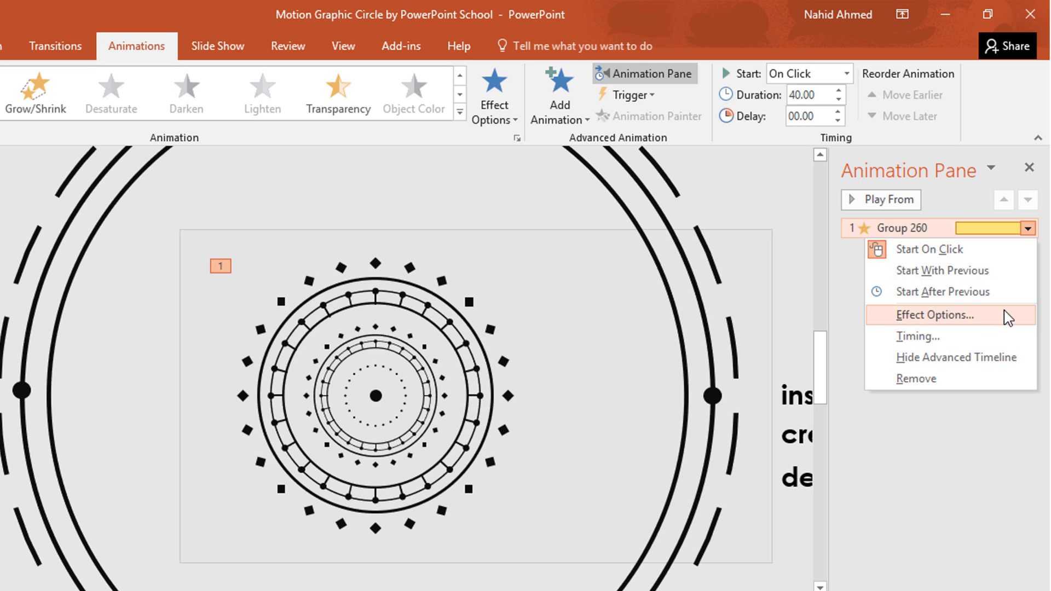
left_click(986, 320)
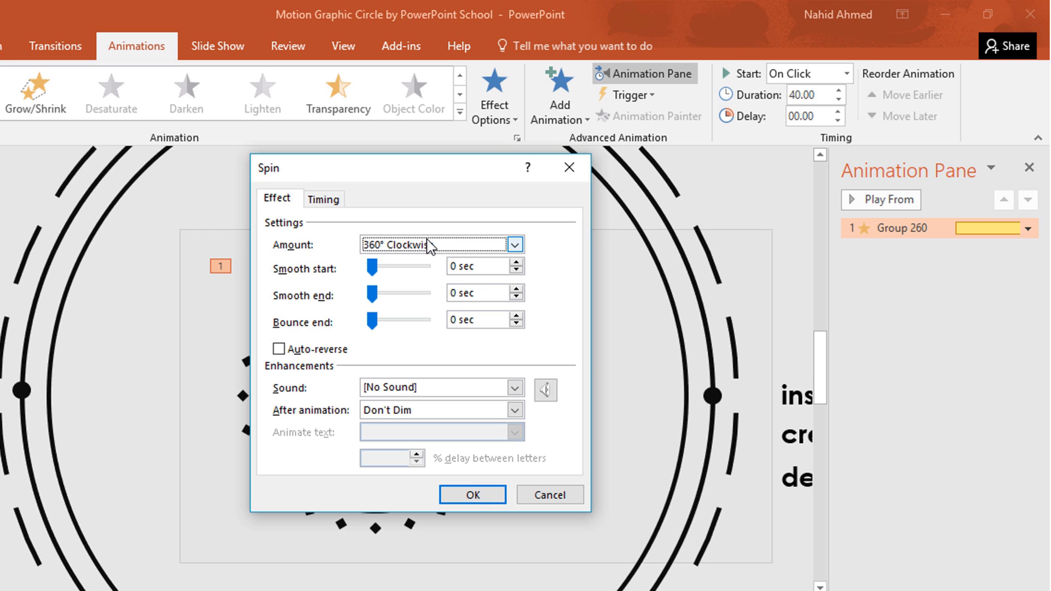
left_click(319, 203)
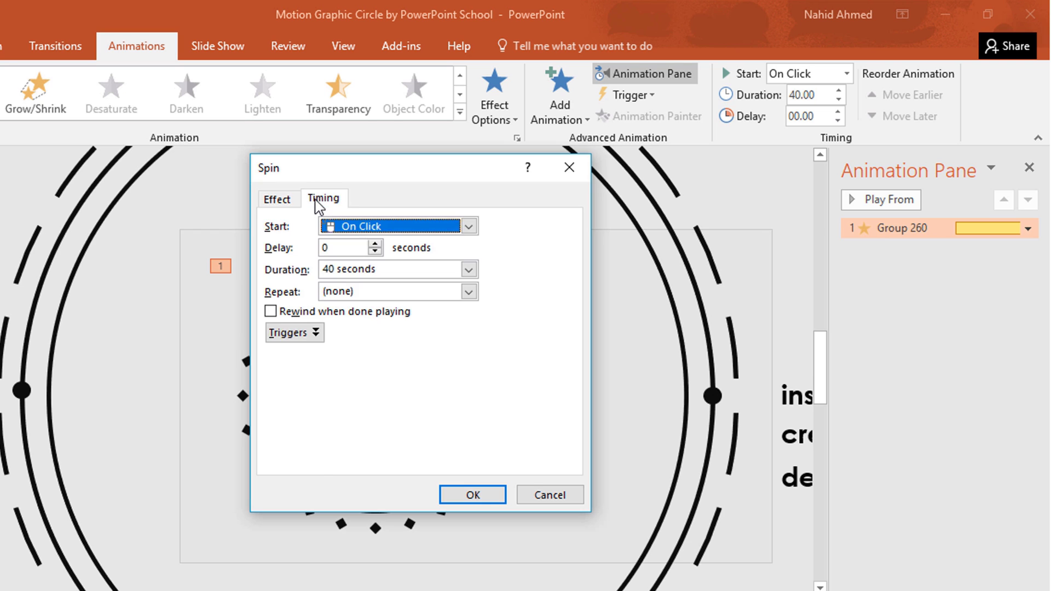
left_click(468, 292)
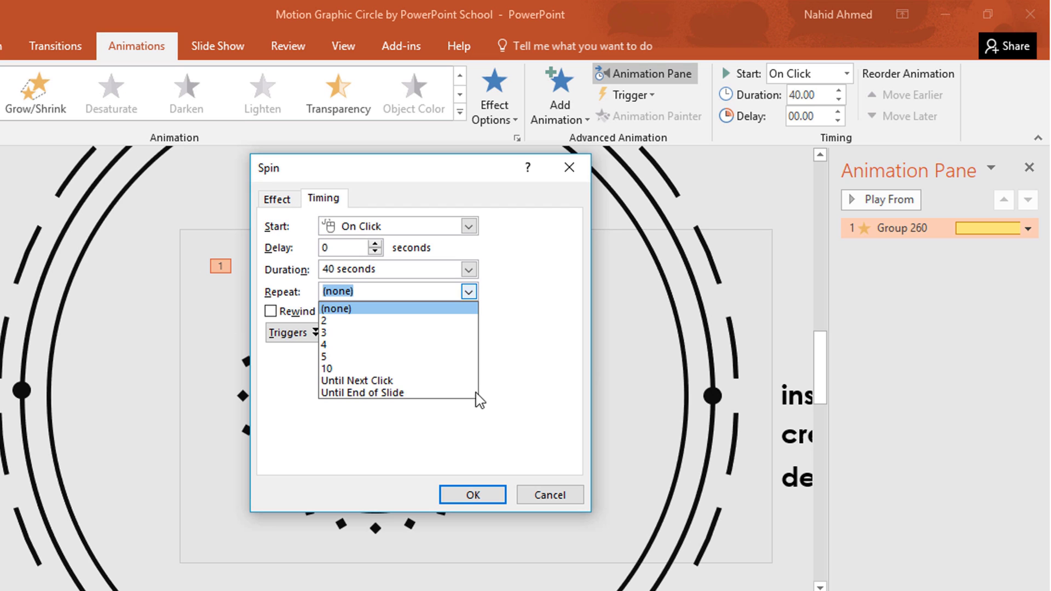
left_click(456, 393)
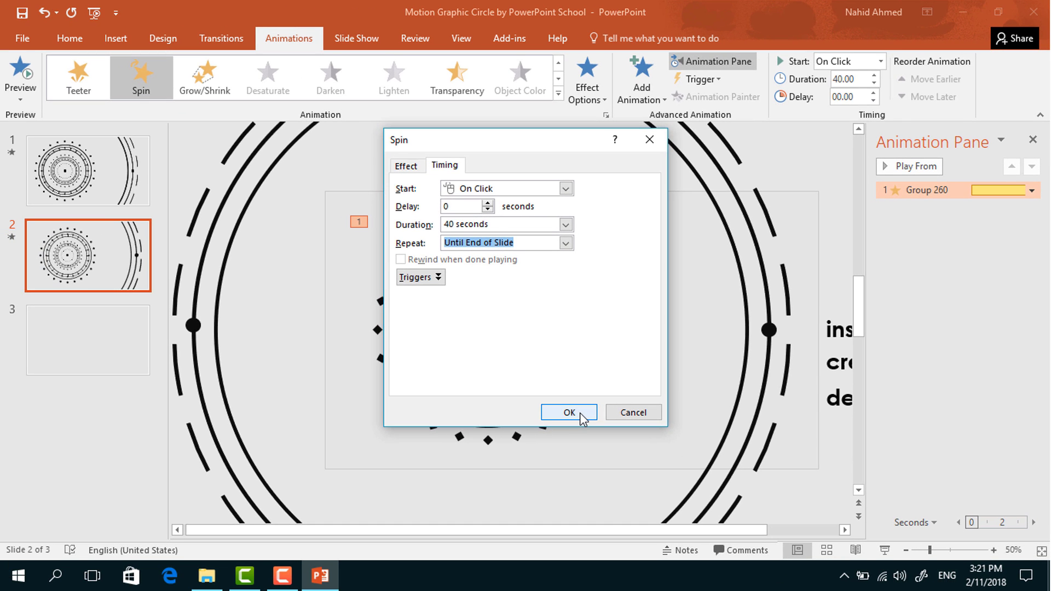
left_click(581, 414)
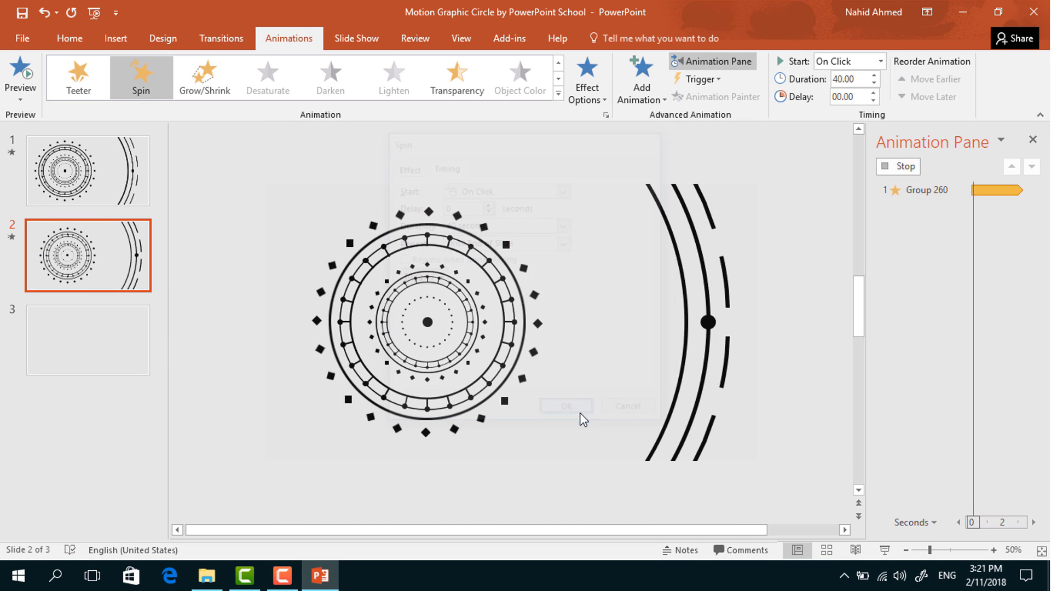
left_click(572, 269)
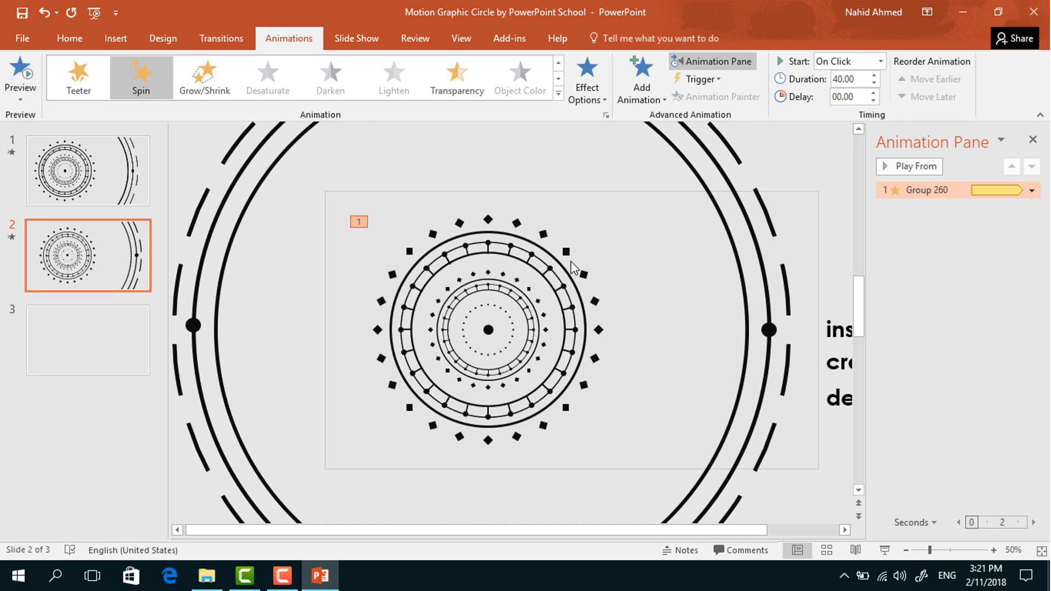
left_click(552, 281)
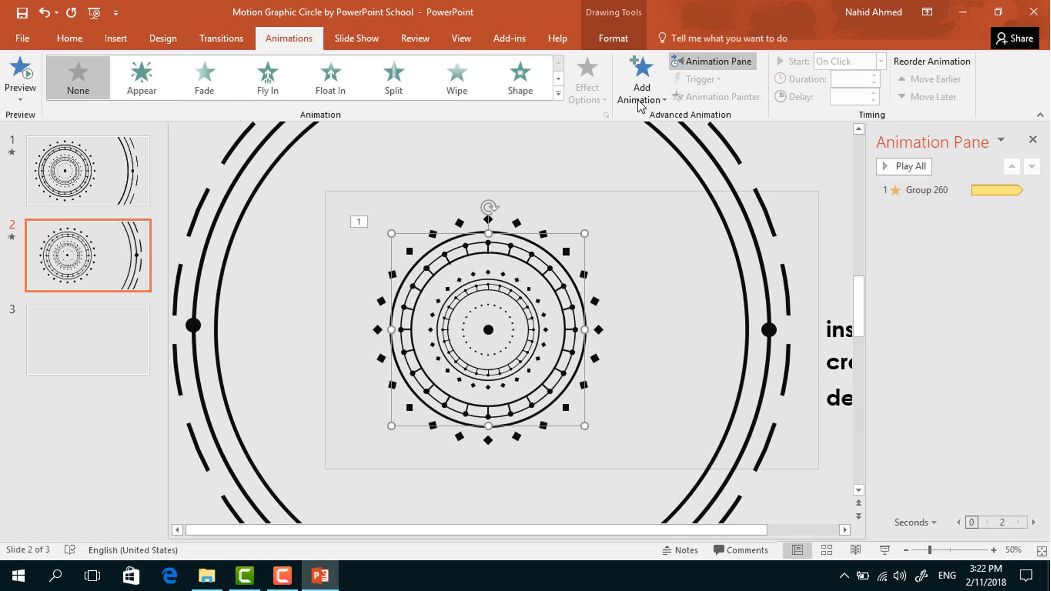
- Add a Spin to the inner group, starting With Previous, 40-second duration
left_click(645, 96)
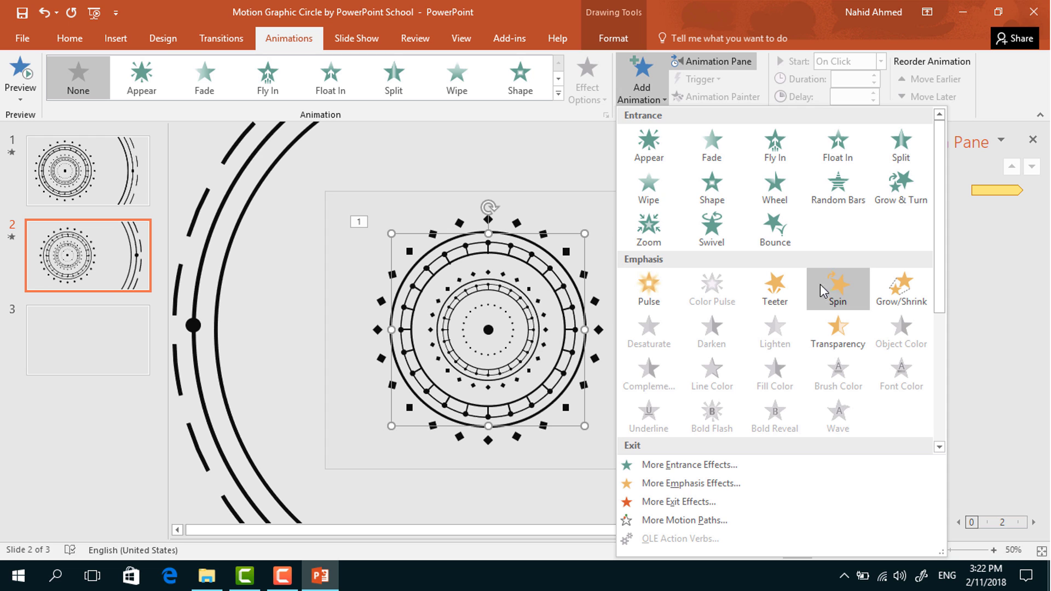
left_click(838, 298)
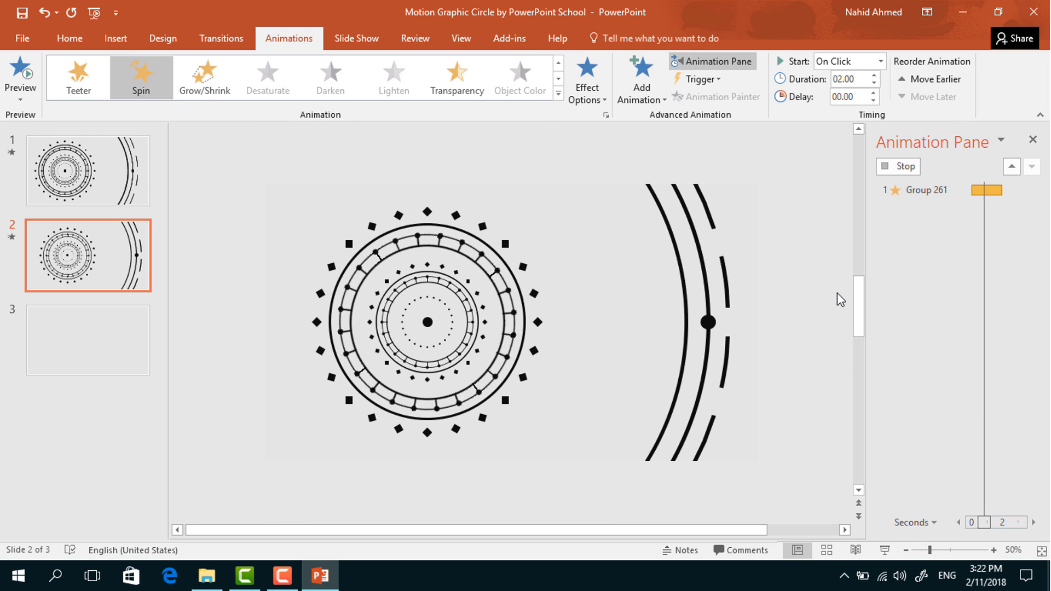
left_click(881, 62)
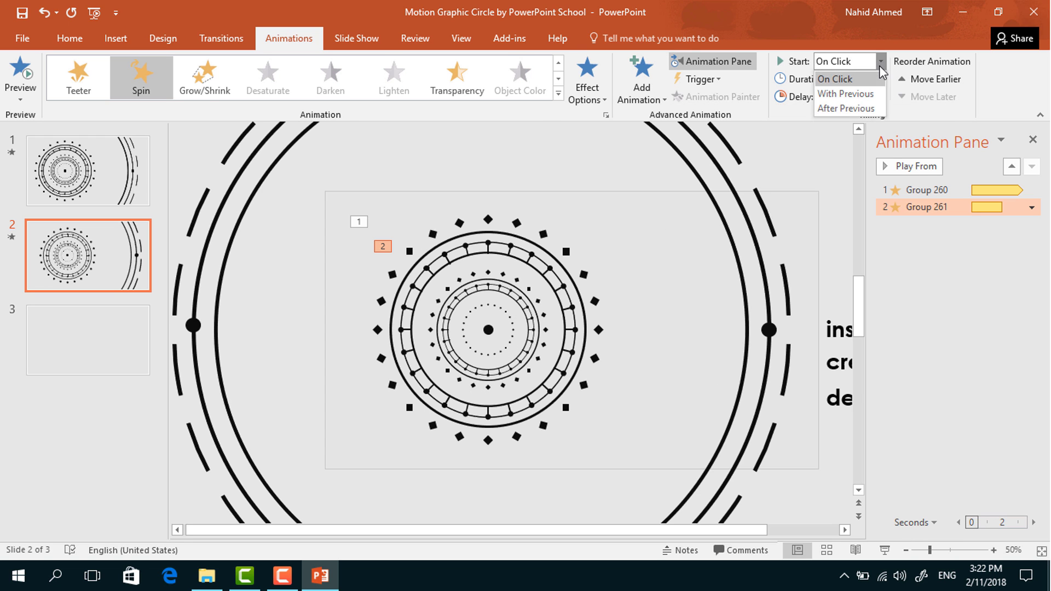
left_click(846, 94)
double_click(860, 81)
type("40.00")
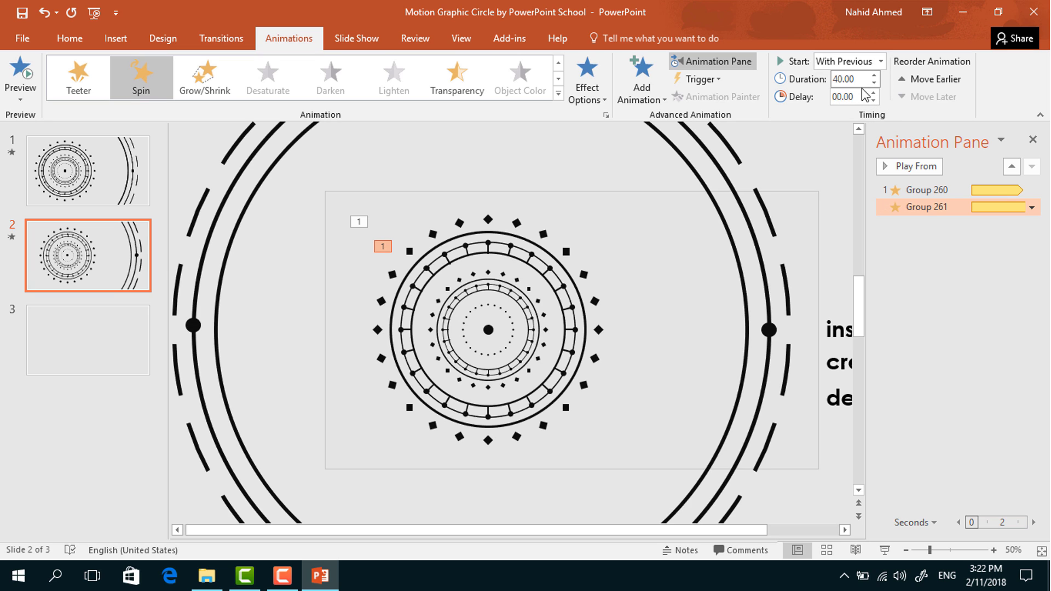
- Make the Group 261 Spin counterclockwise and repeat until the end of slide
left_click(1032, 208)
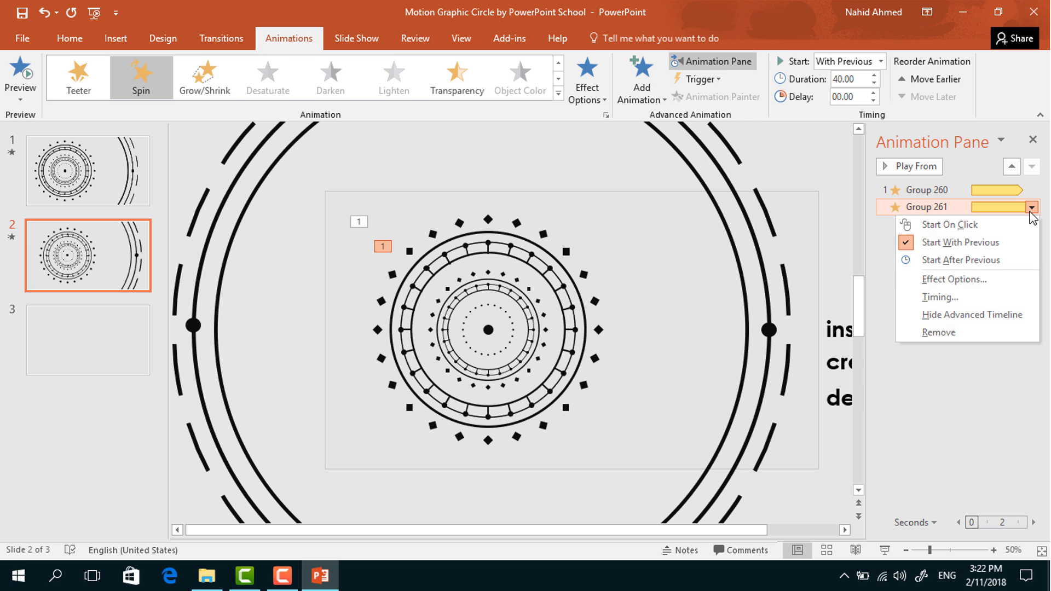
left_click(954, 279)
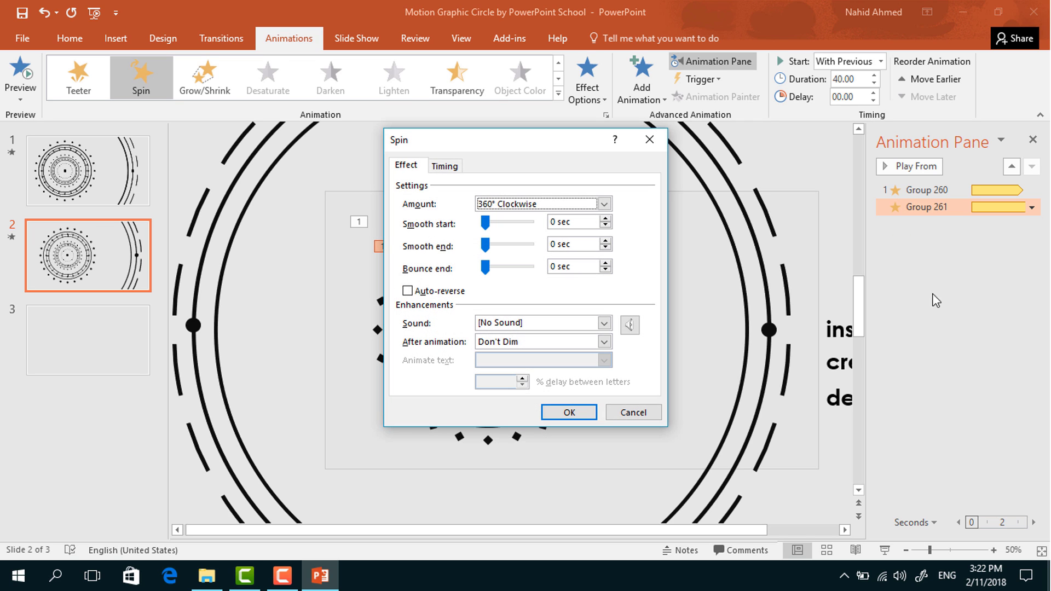
left_click(607, 205)
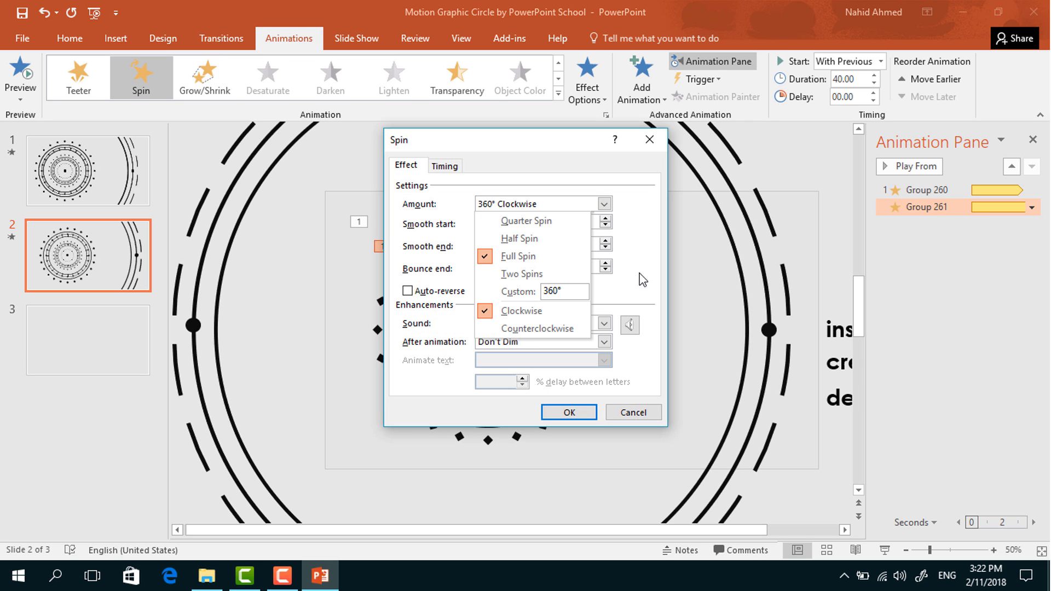
left_click(569, 329)
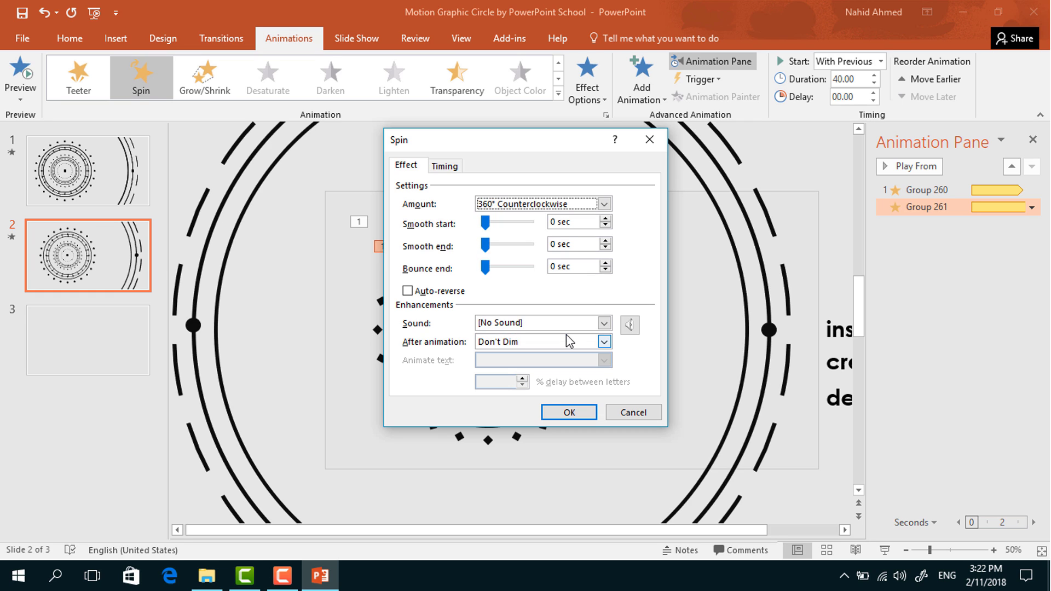
left_click(445, 165)
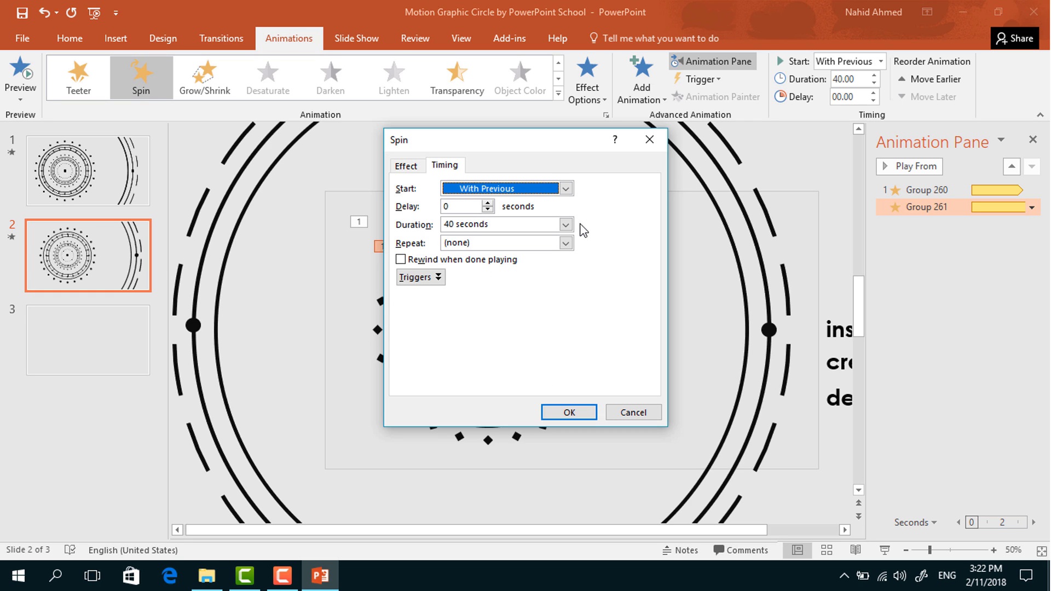
left_click(566, 243)
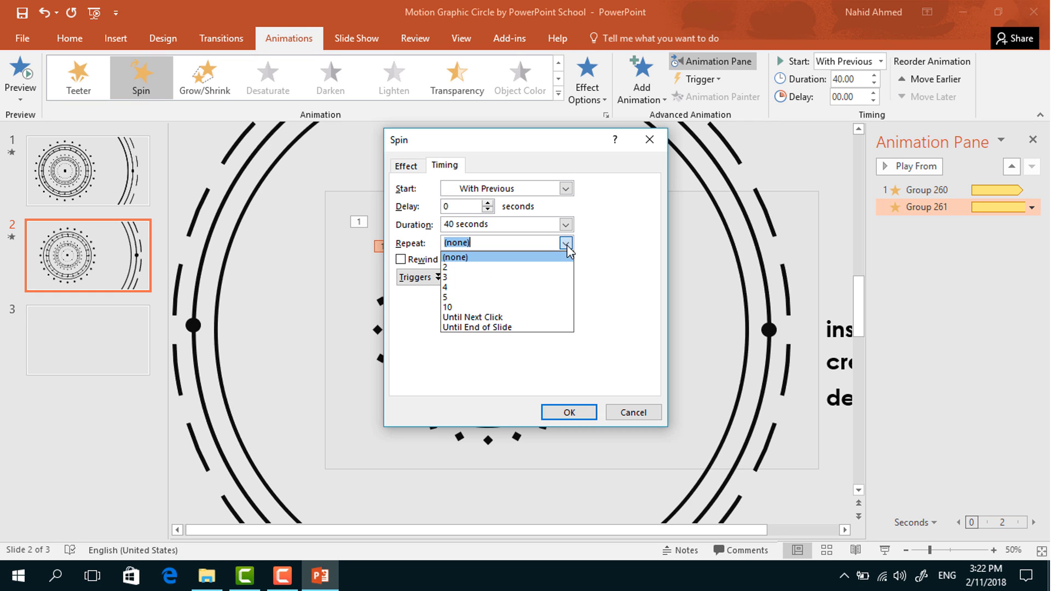
left_click(525, 327)
left_click(564, 413)
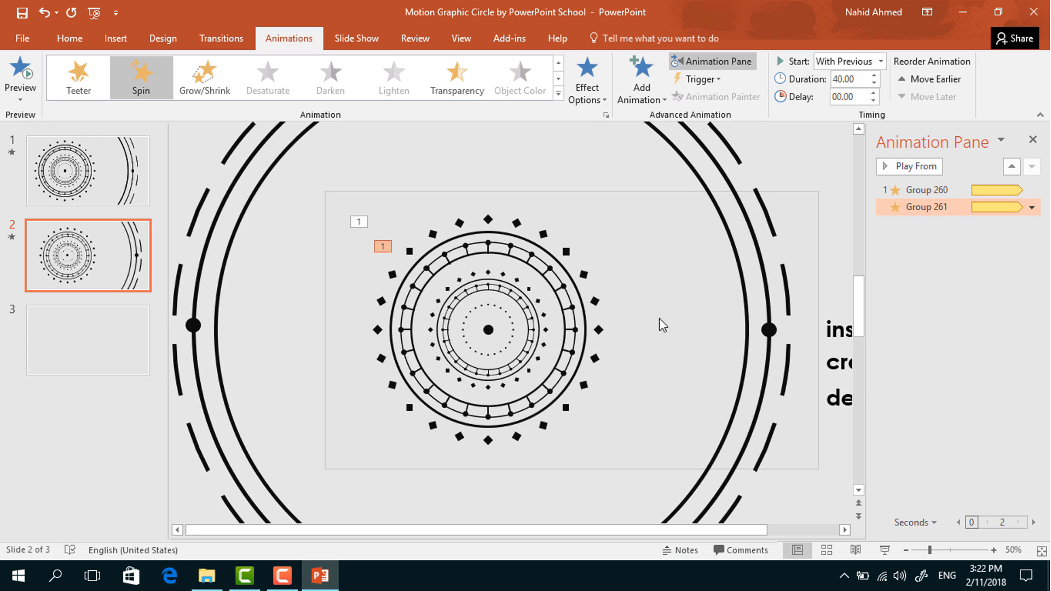